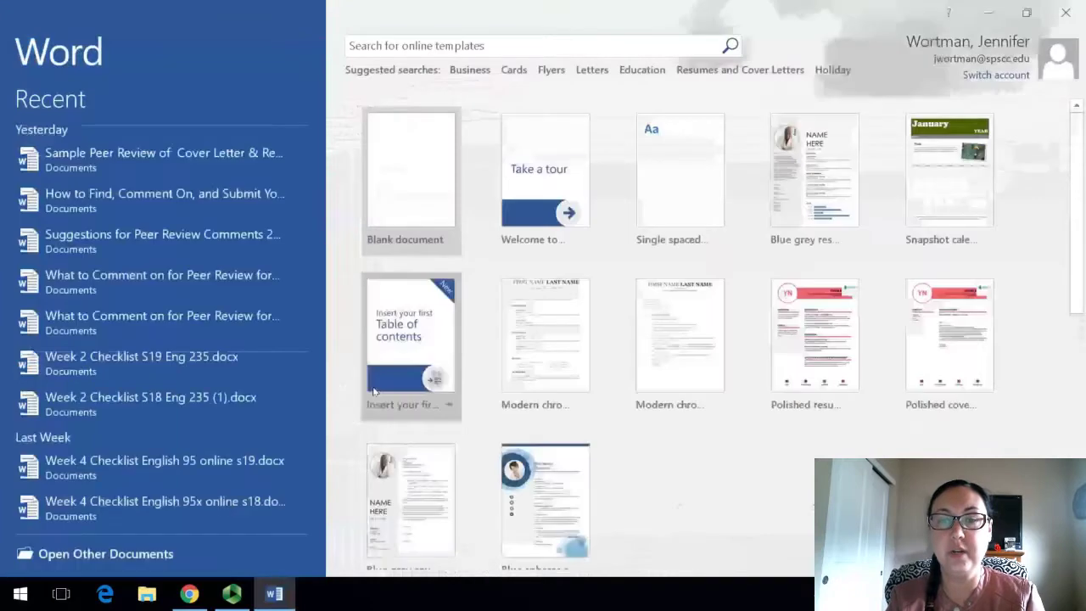
Step: Create a new blank document from the Word start screen
click(422, 197)
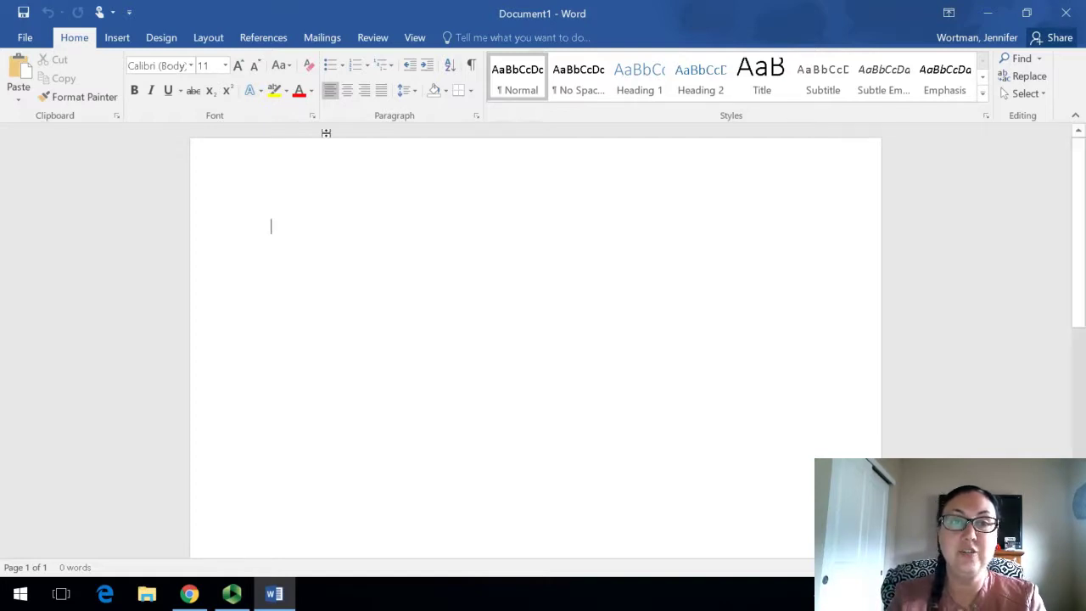
Step: Set the document font to Times New Roman at 12 point
click(191, 65)
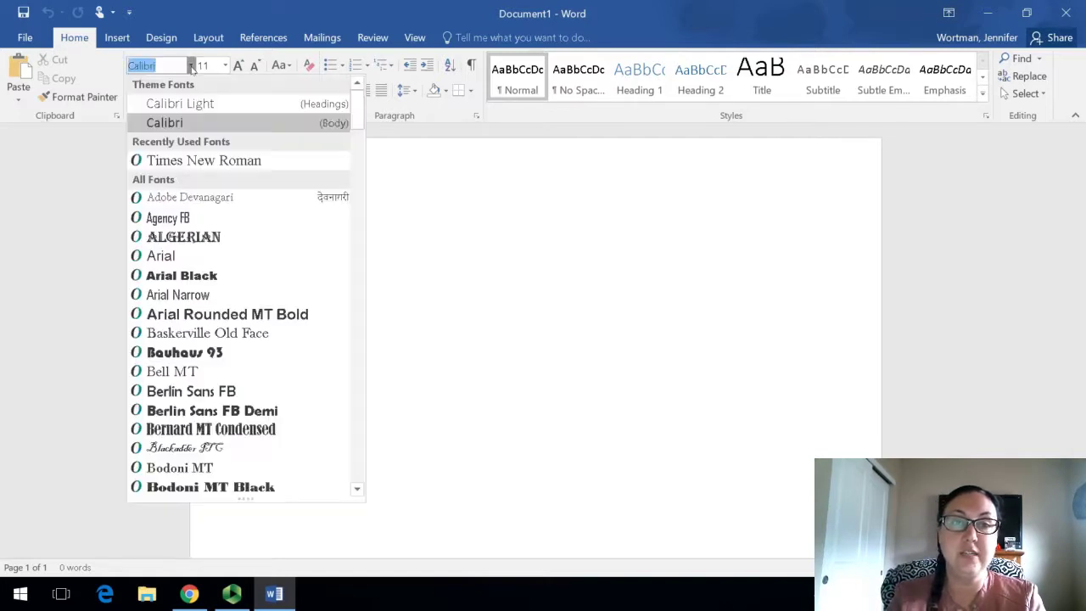
click(194, 160)
click(225, 66)
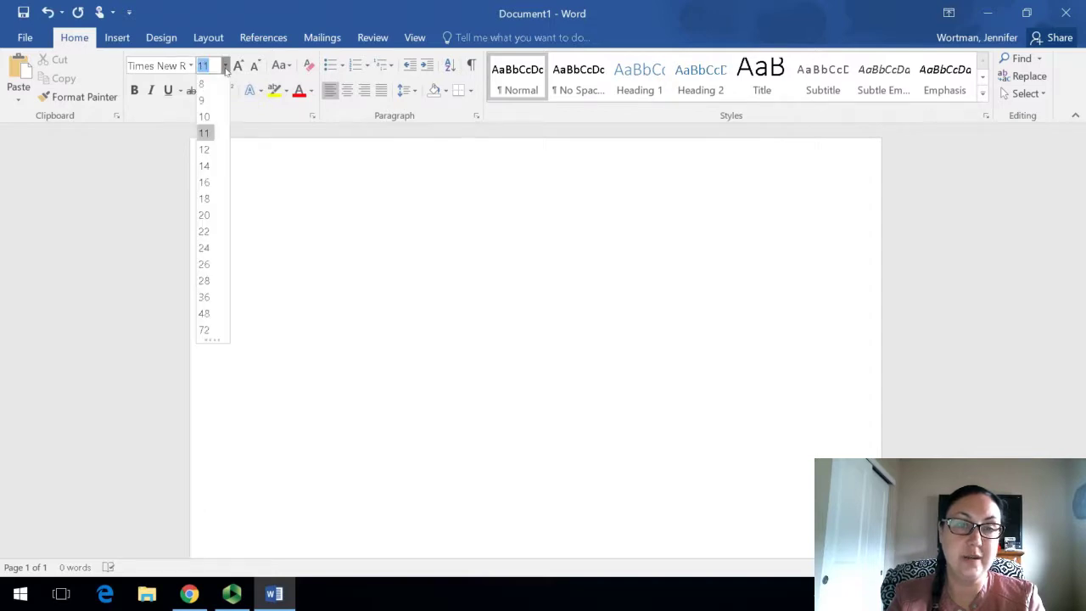
click(206, 150)
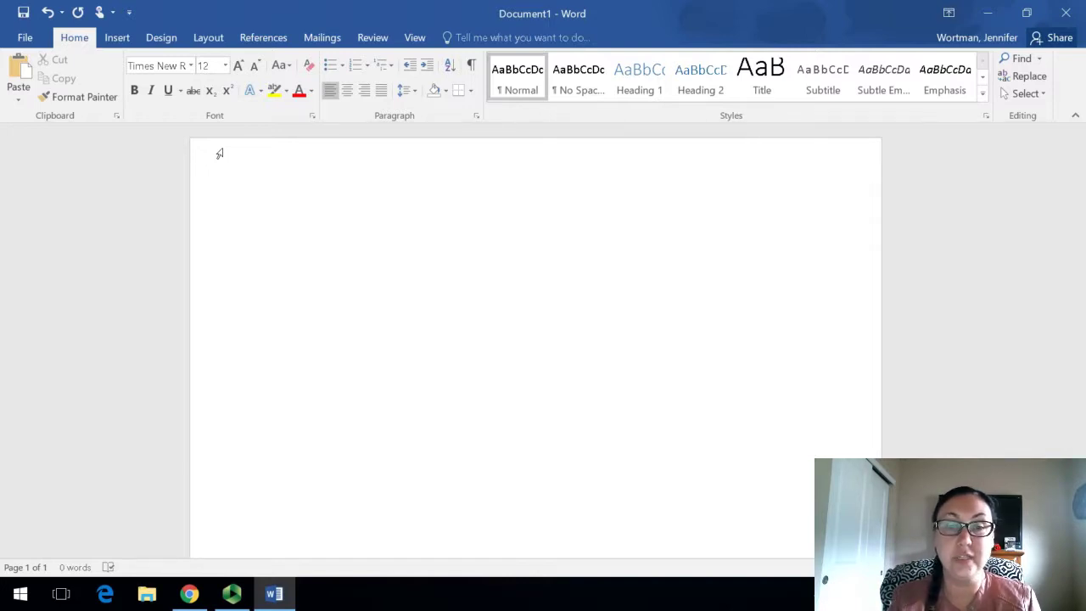
Step: Remove the space after paragraphs and set line spacing to 1.0
click(409, 91)
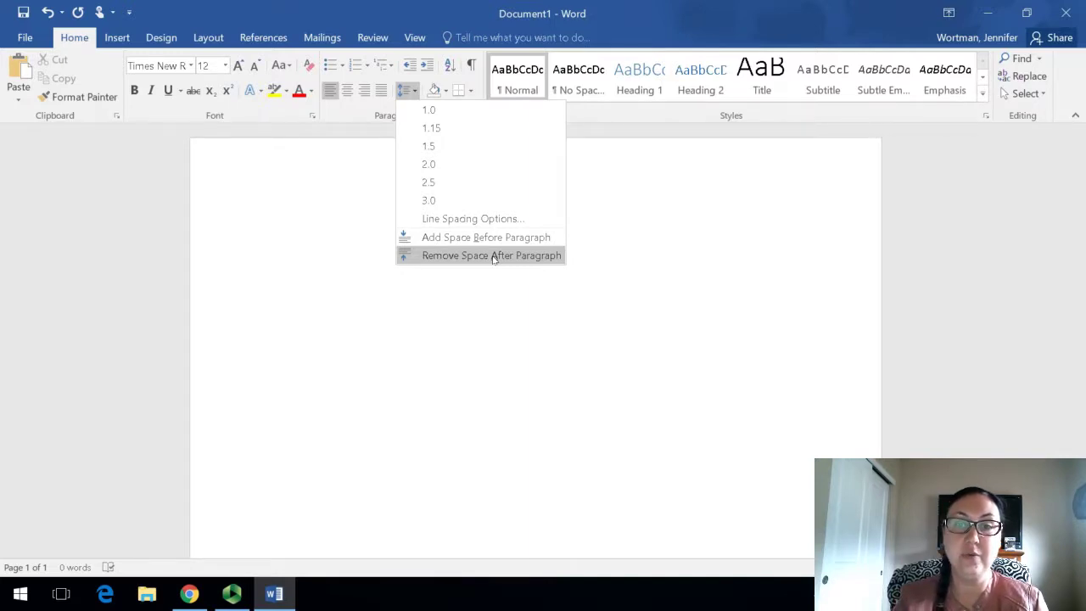
click(493, 257)
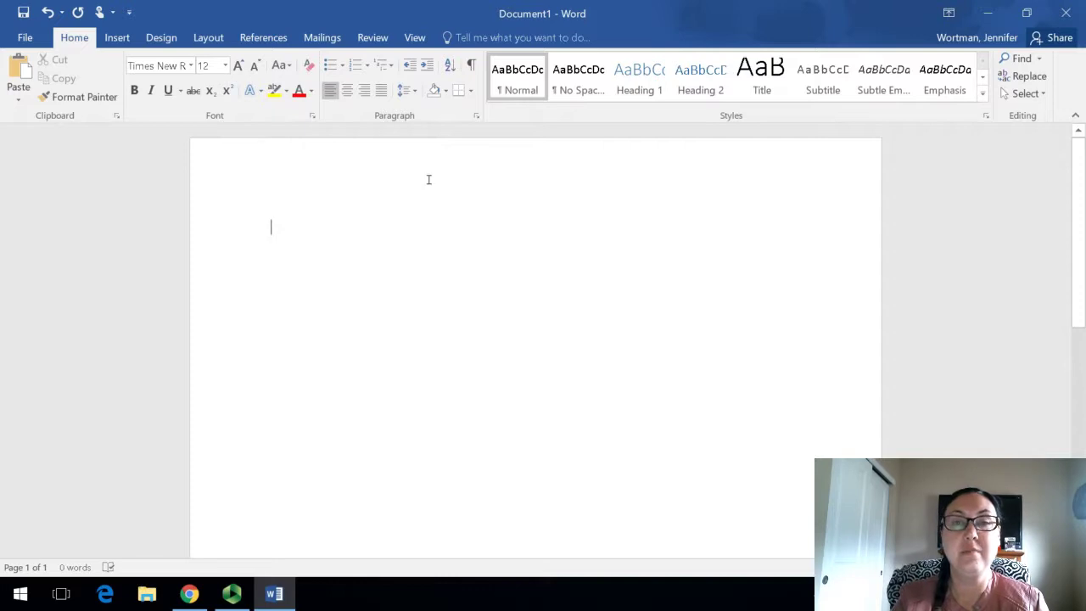
click(412, 93)
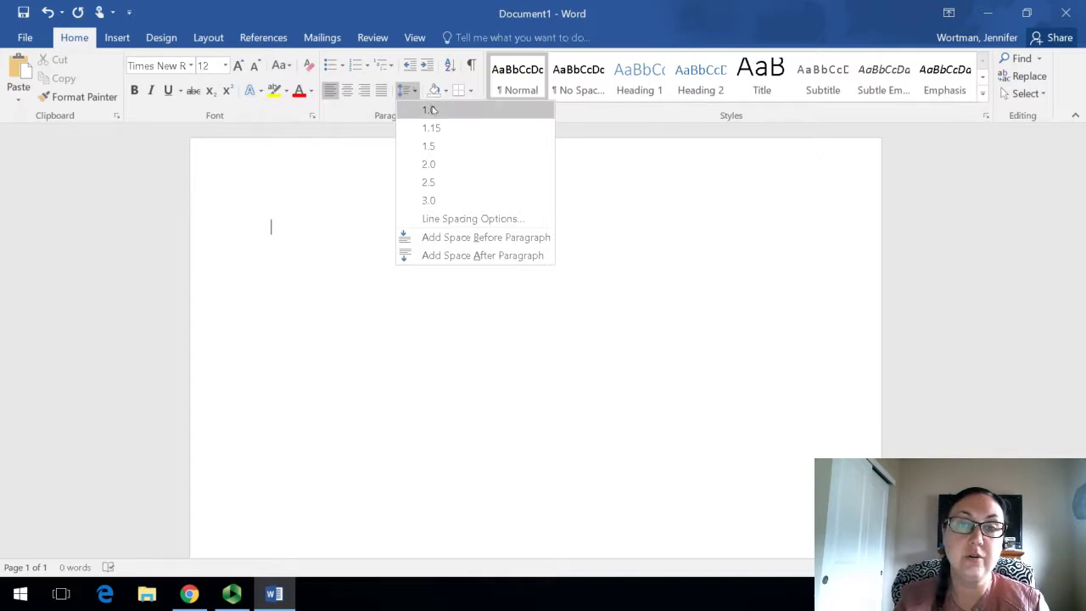
click(428, 109)
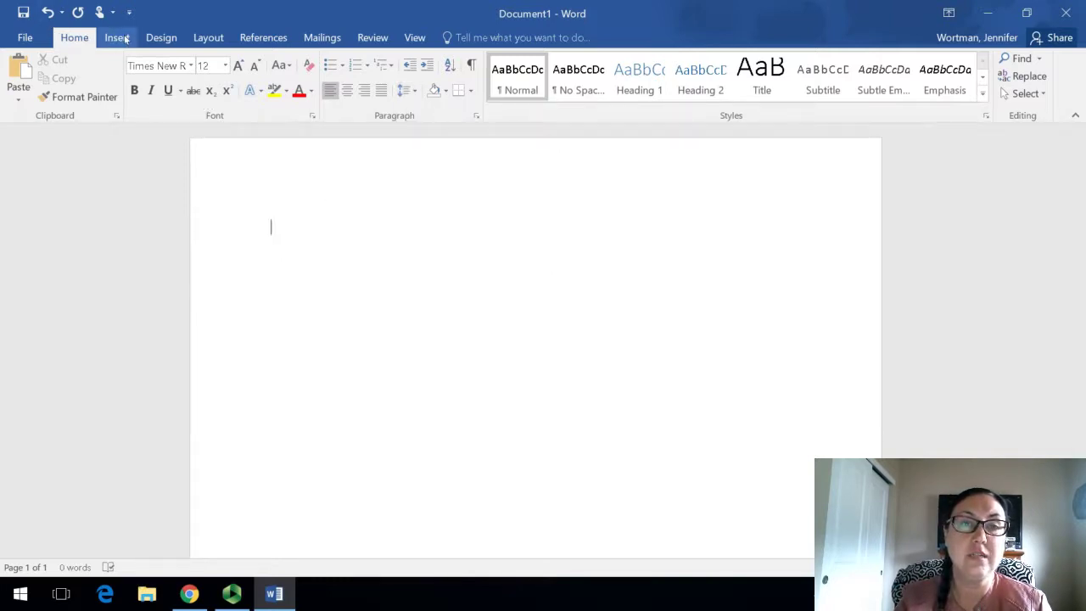
Step: Apply the Normal margin preset from the Layout tab
click(208, 37)
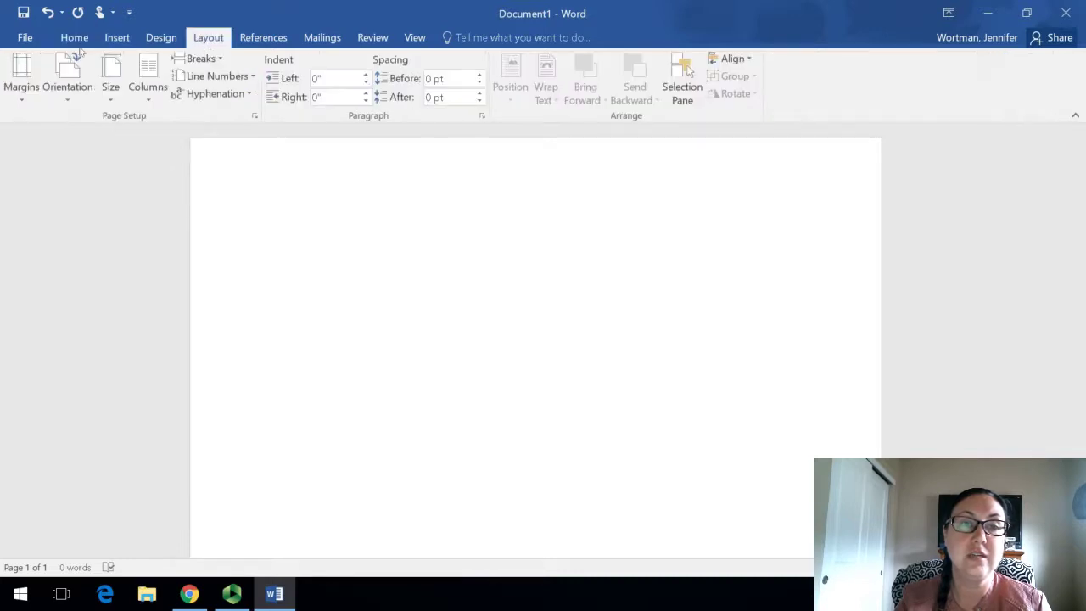
click(22, 81)
click(117, 134)
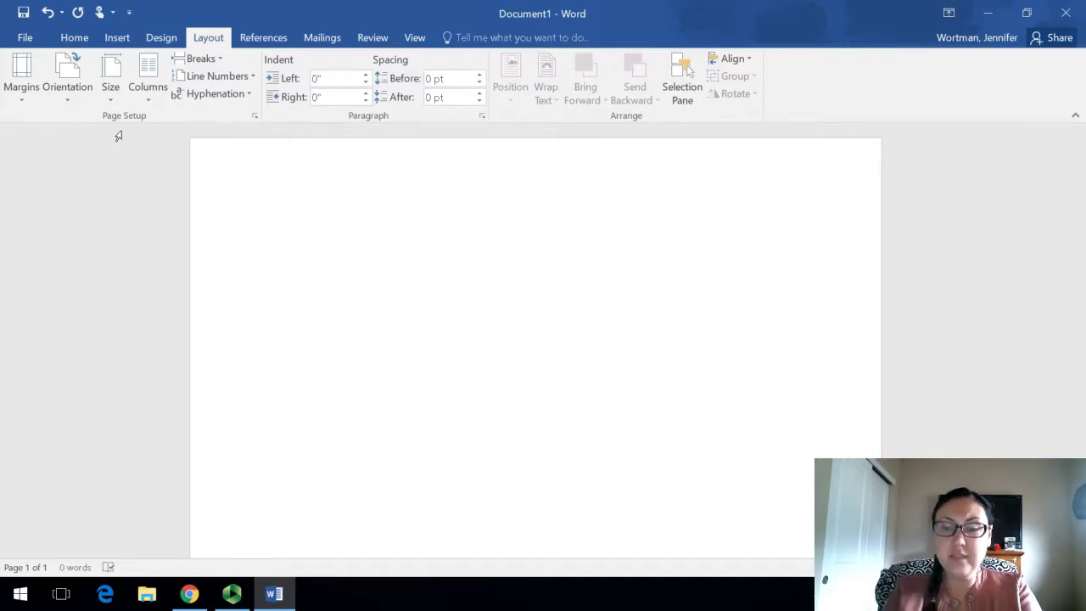
Step: Type the sender's street address on the first line, discarding an initial name attempt
text(Jennifer)
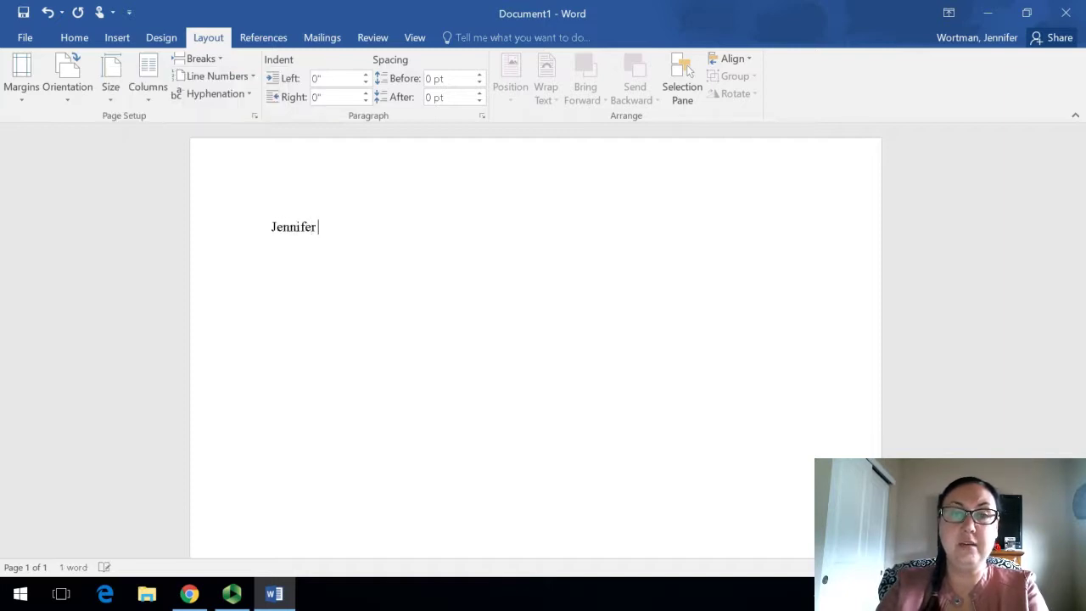
text( WOr)
key(BackSpace)
key(BackSpace)
text(or)
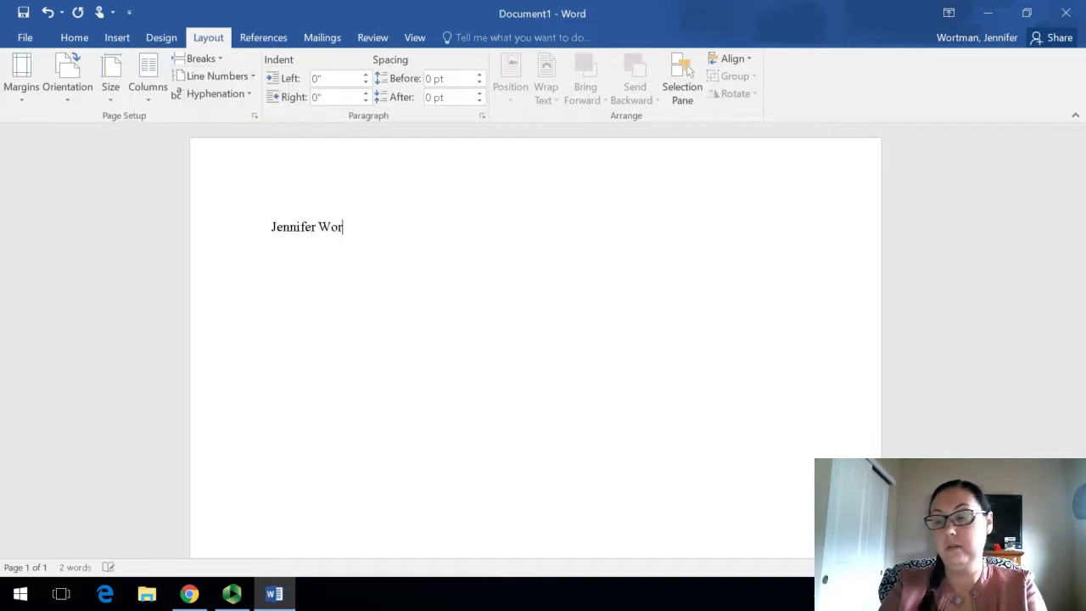
key(BackSpace)
key(BackSpace)
key(BackSpace)
key(BackSpace)
key(BackSpace)
key(BackSpace)
key(BackSpace)
key(BackSpace)
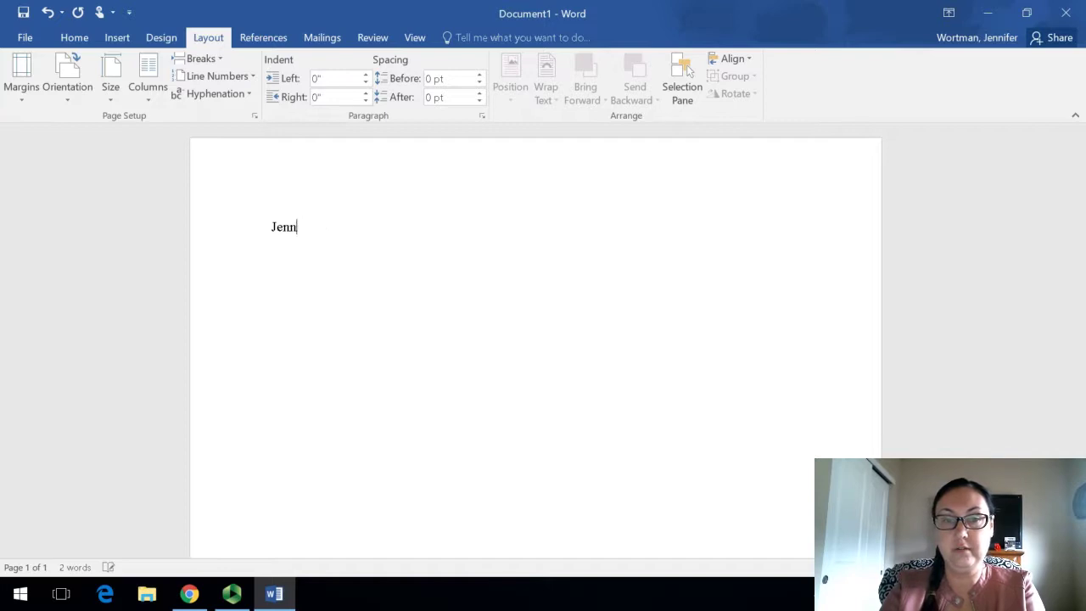
key(BackSpace)
key(BackSpace)
key(BackSpace)
key(BackSpace)
text(1)
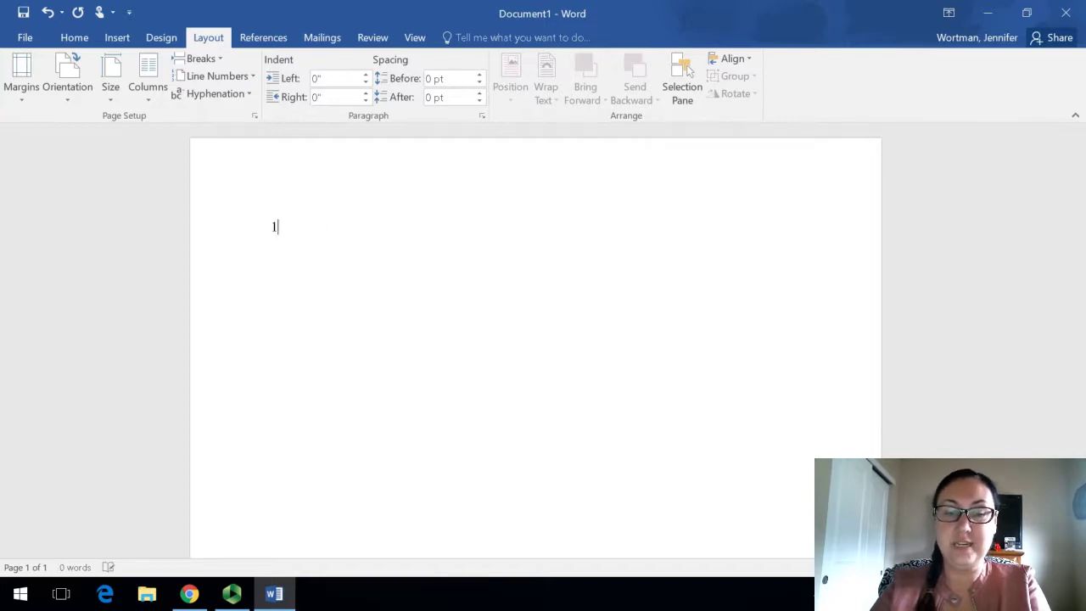
text(23)
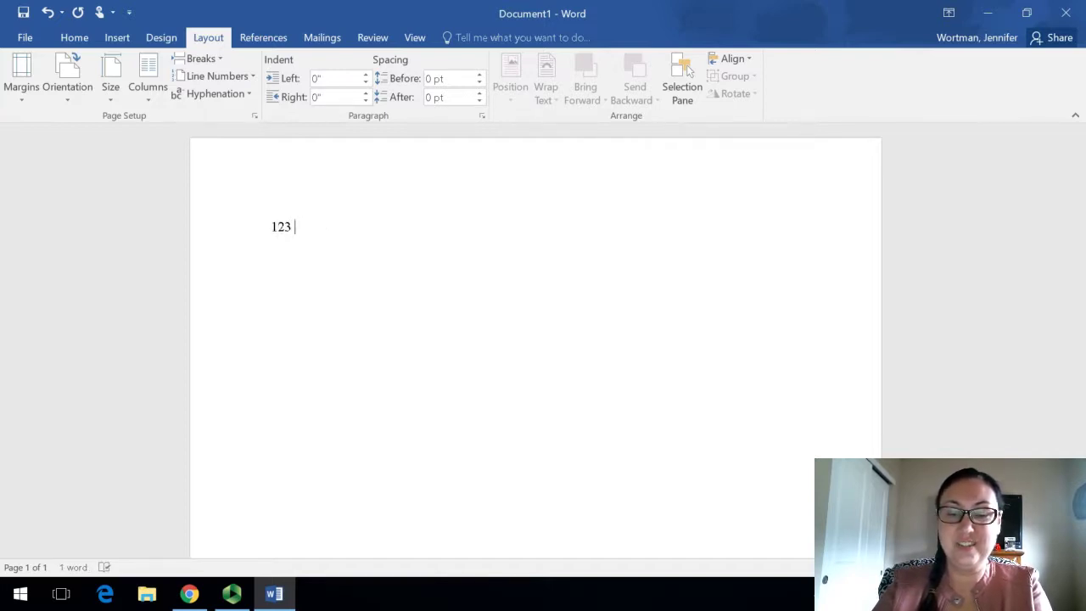
text( S)
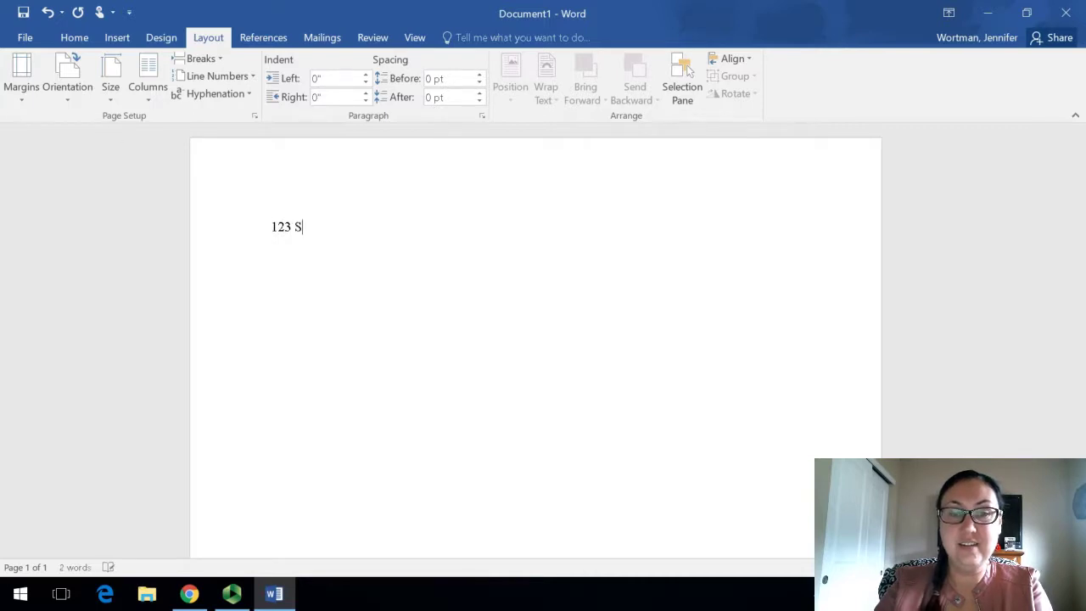
text(. Str)
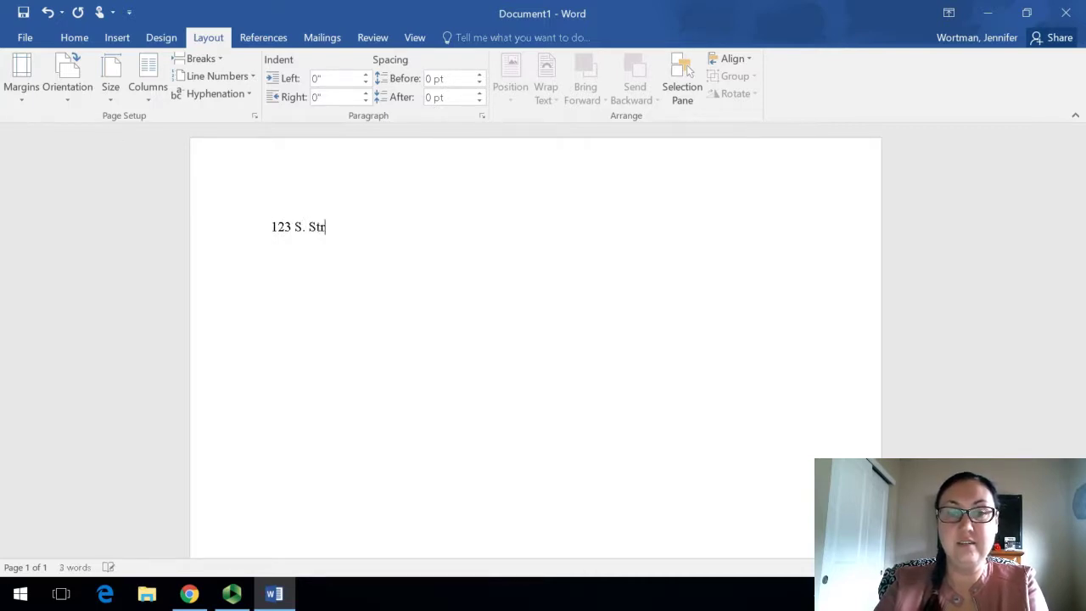
text(eet.)
key(Return)
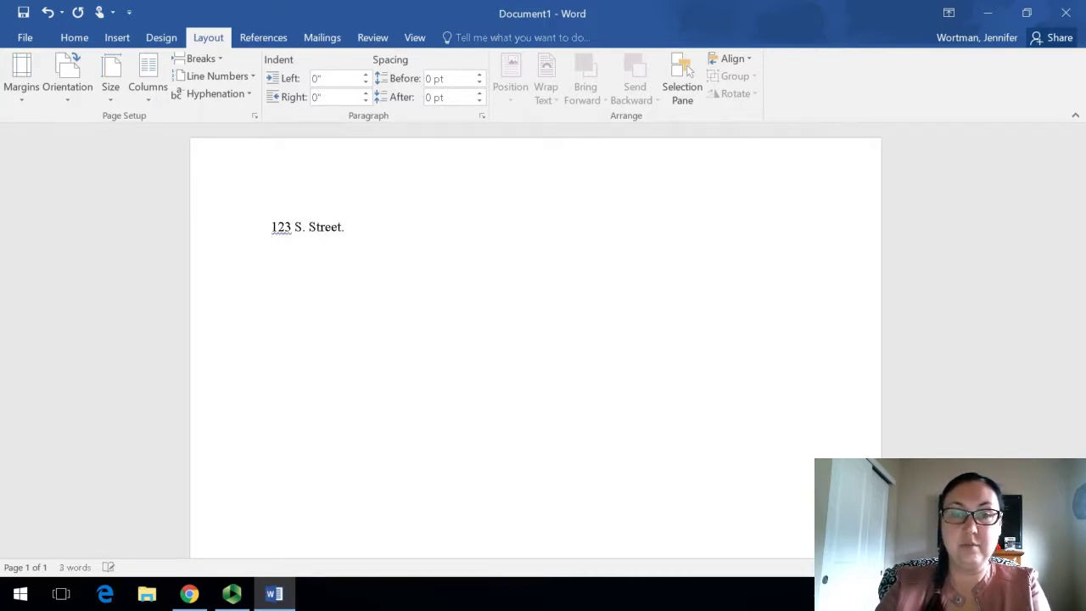
Step: Add the sender's city/state/ZIP, phone number and e-mail lines beneath the street address
text(T)
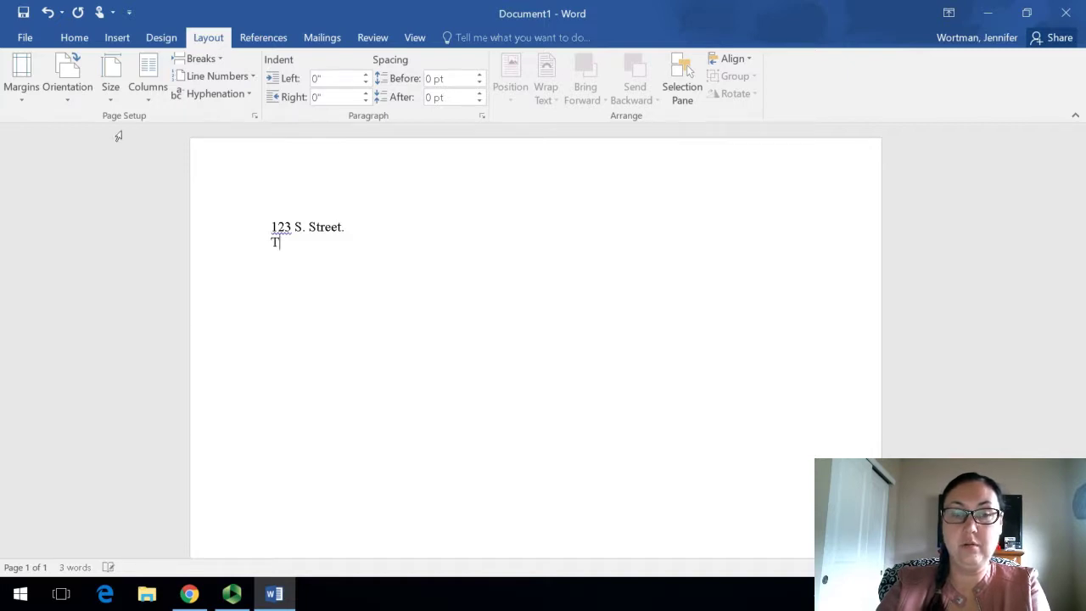
text(acoma, W)
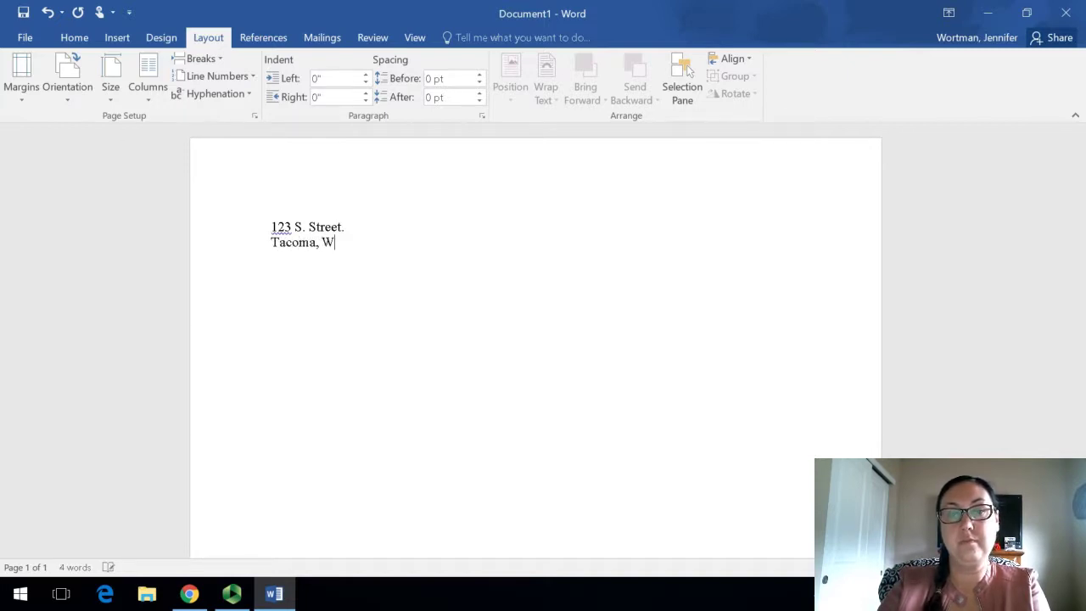
text(A 98405)
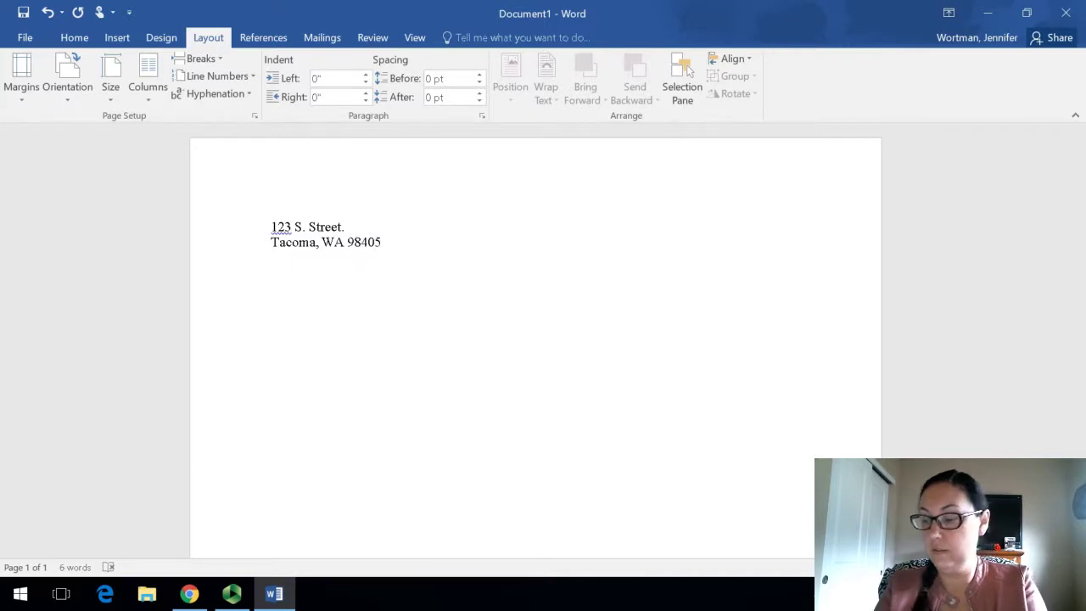
key(Return)
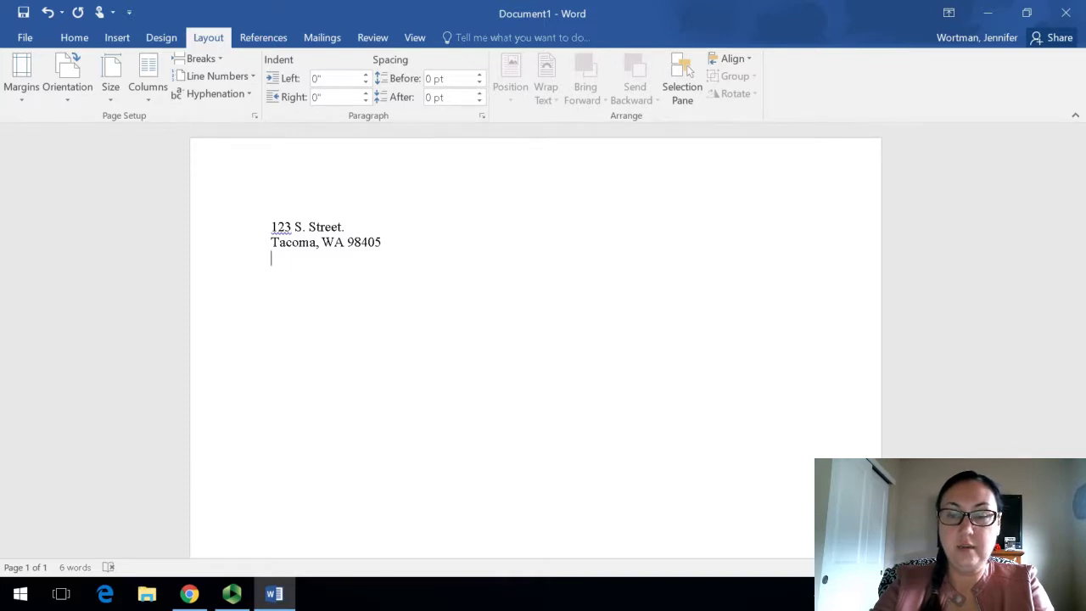
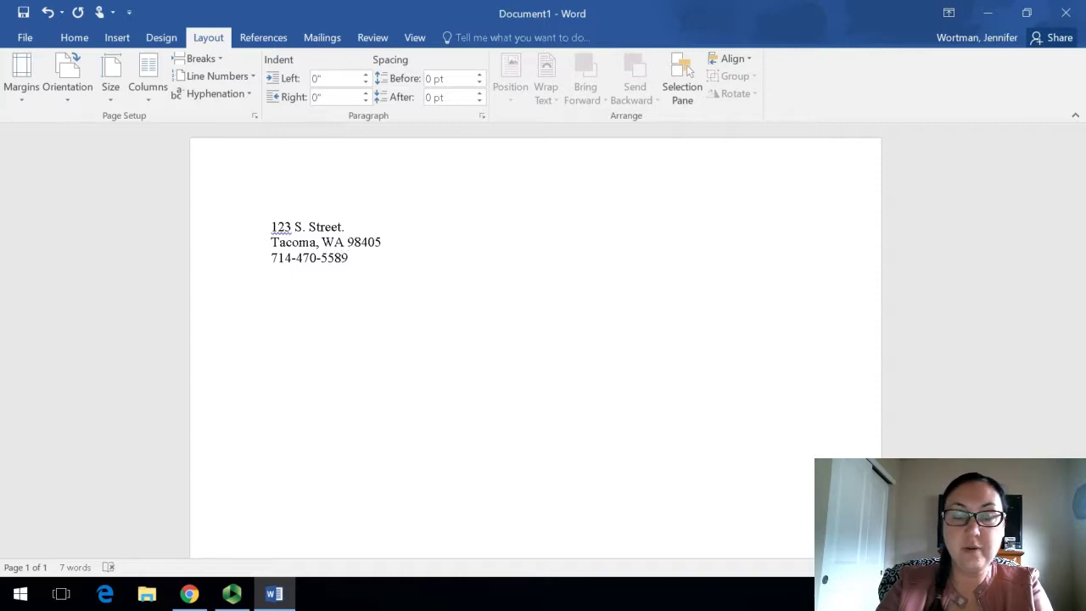
key(Return)
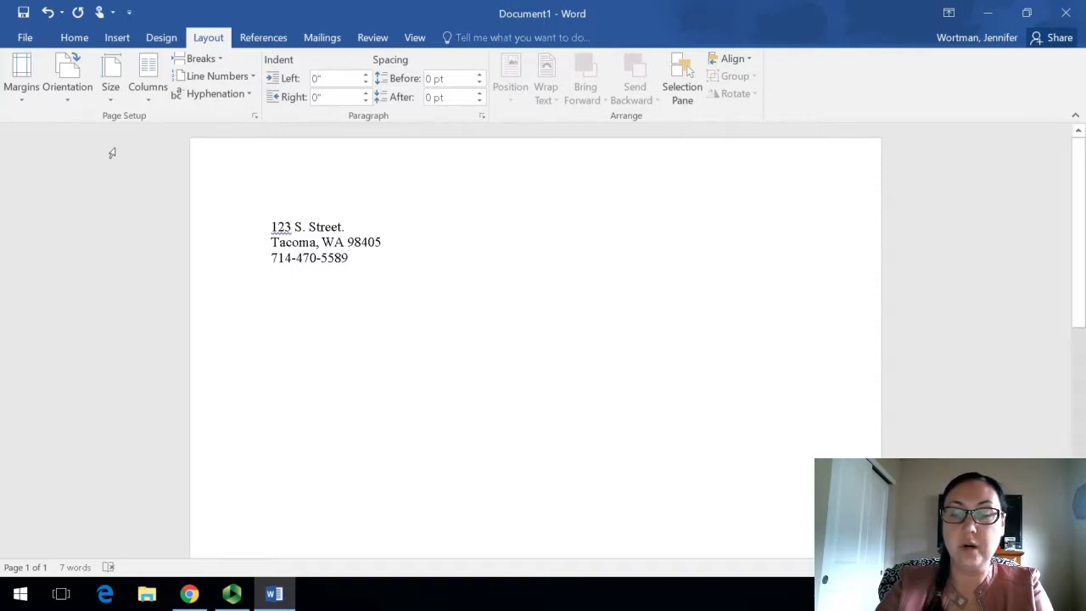
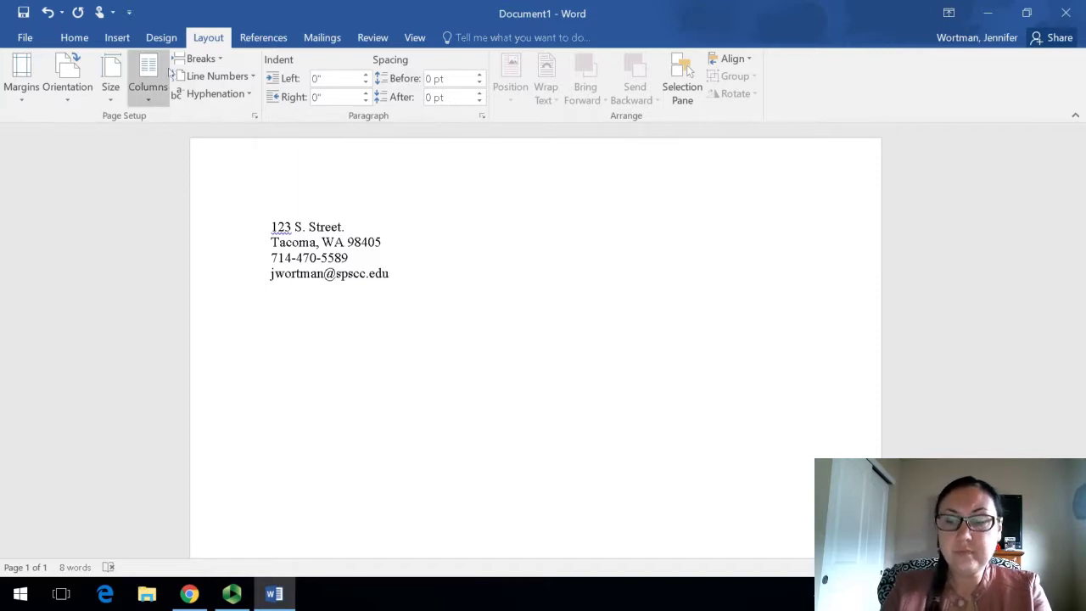
key(Return)
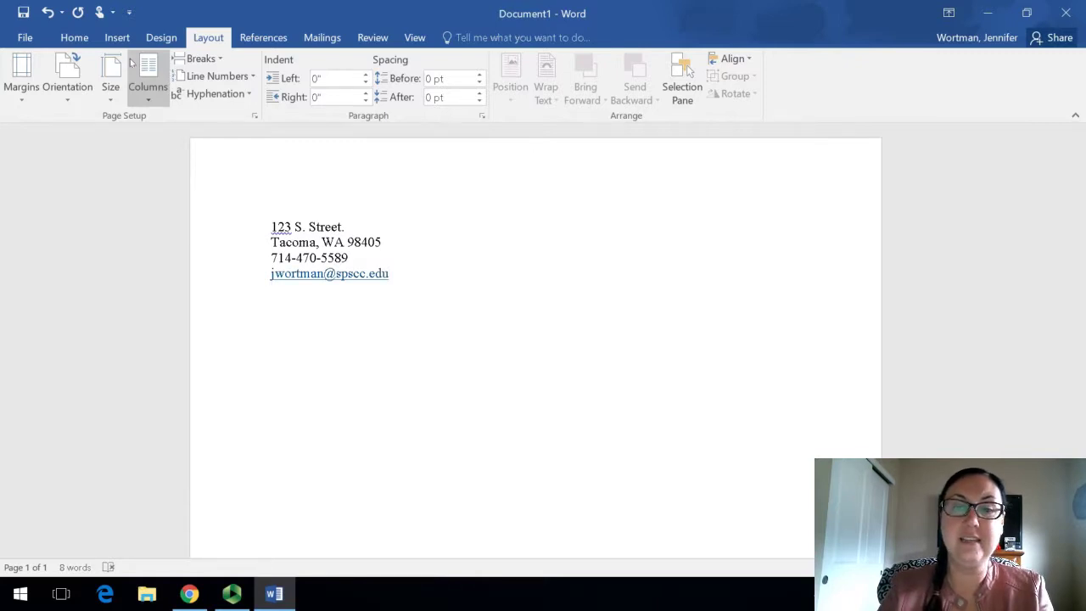
Step: Remove the automatic hyperlink from the sender's e-mail address
click(396, 280)
click(255, 278)
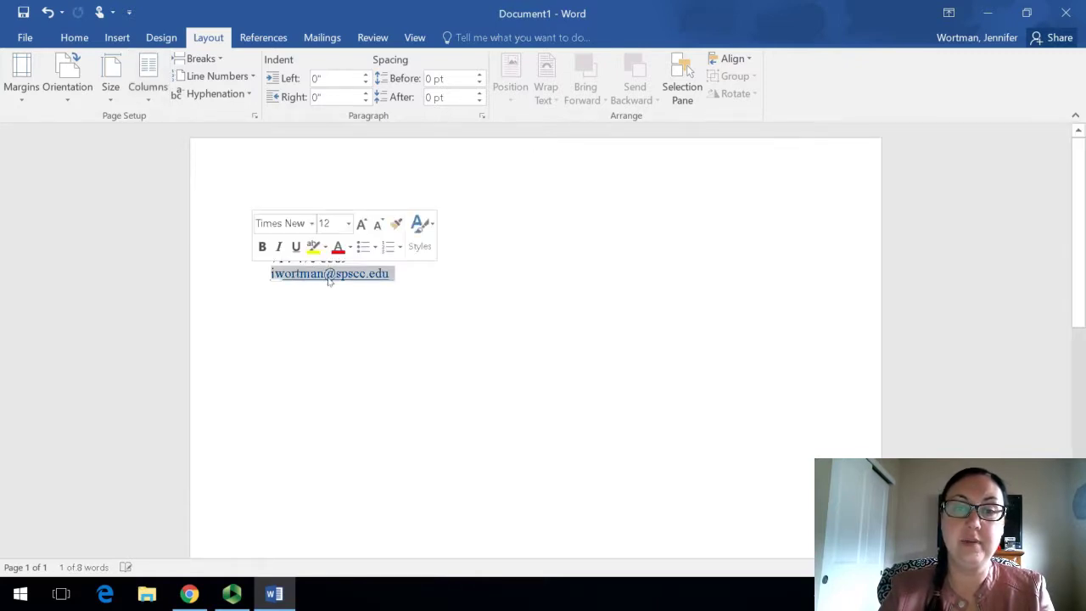
right_click(330, 278)
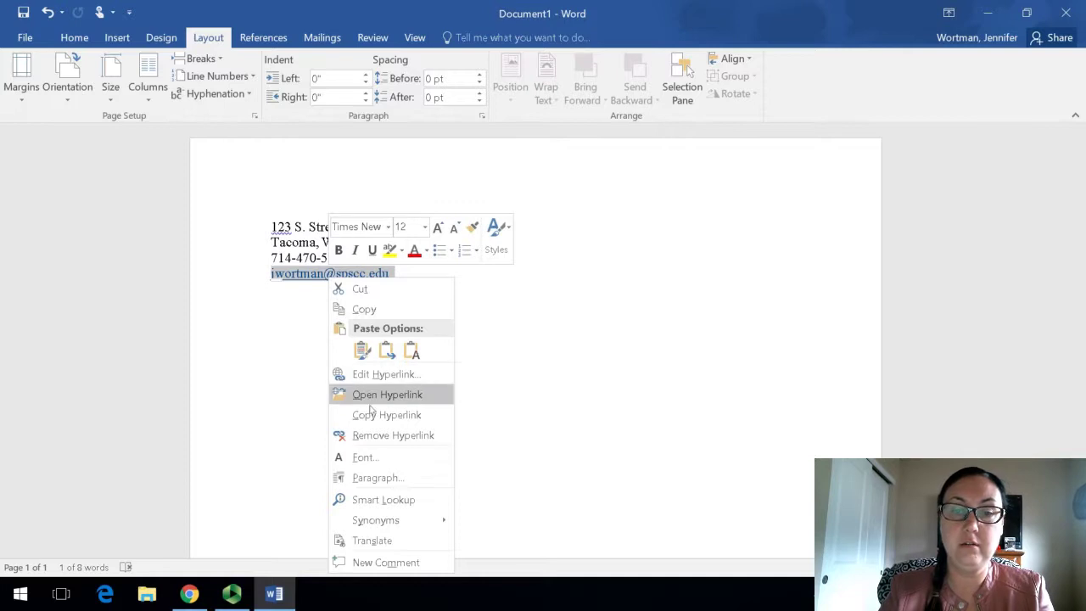
click(370, 434)
click(366, 332)
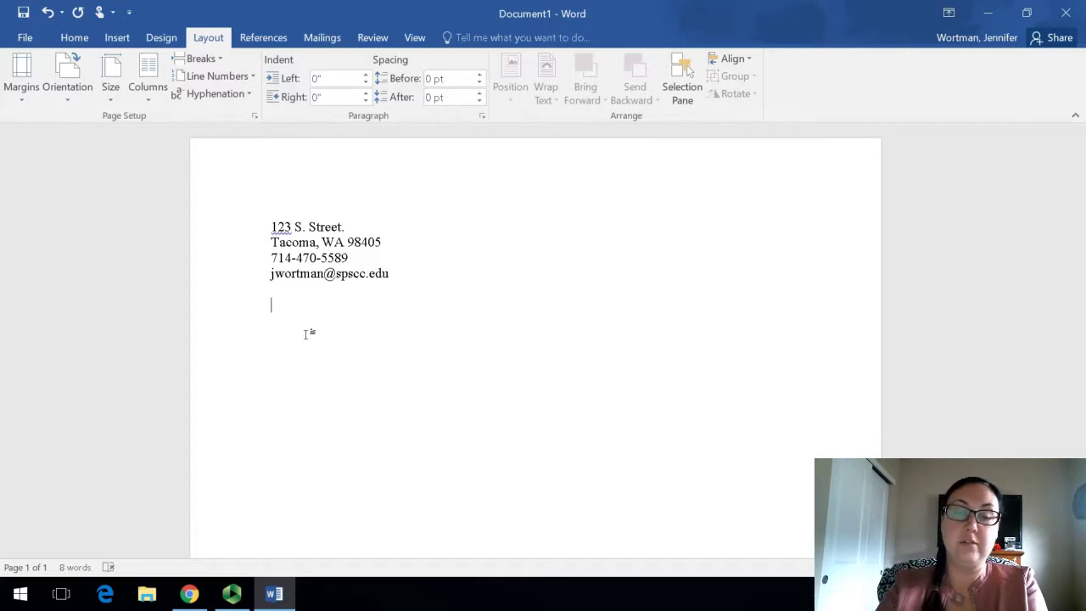
Step: Type the 'Recipient Address' label, street and city/state/ZIP lines, then begin the date July 7, 2019 above them
text(Re)
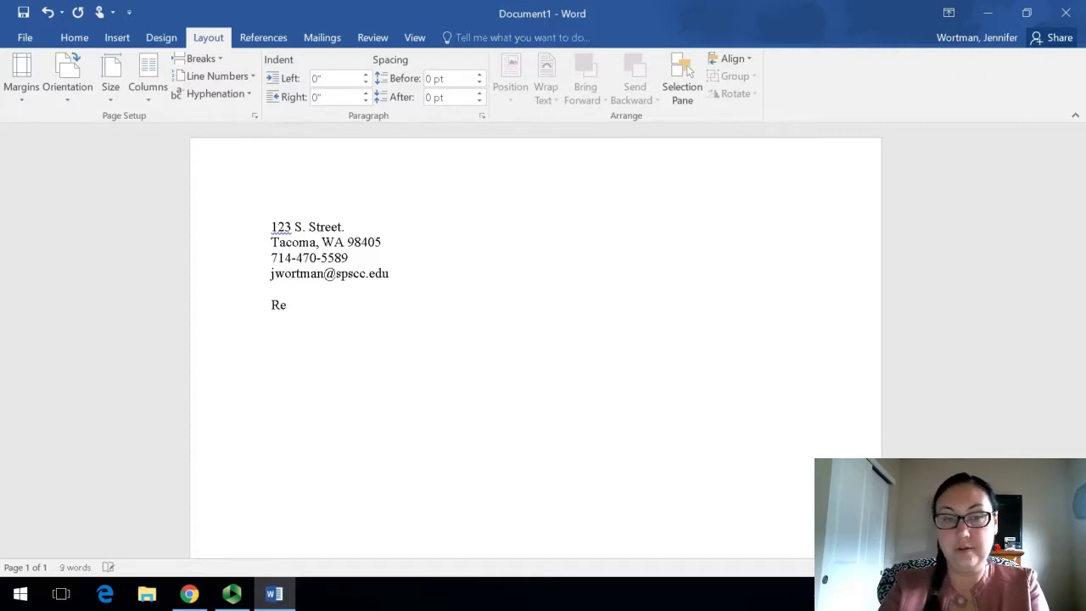
text(cipient A)
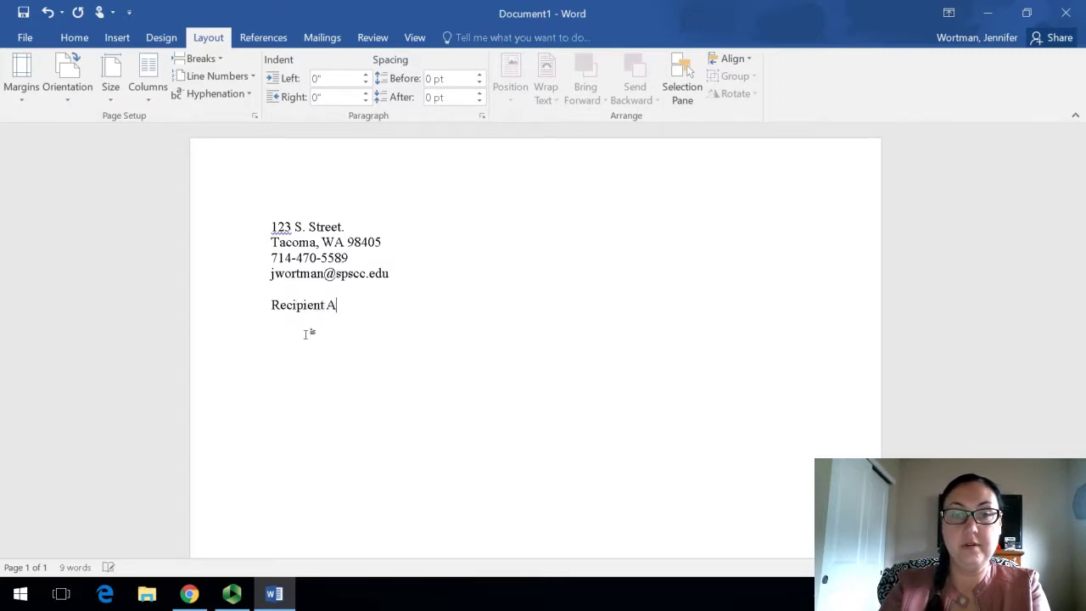
text(ddress)
key(Return)
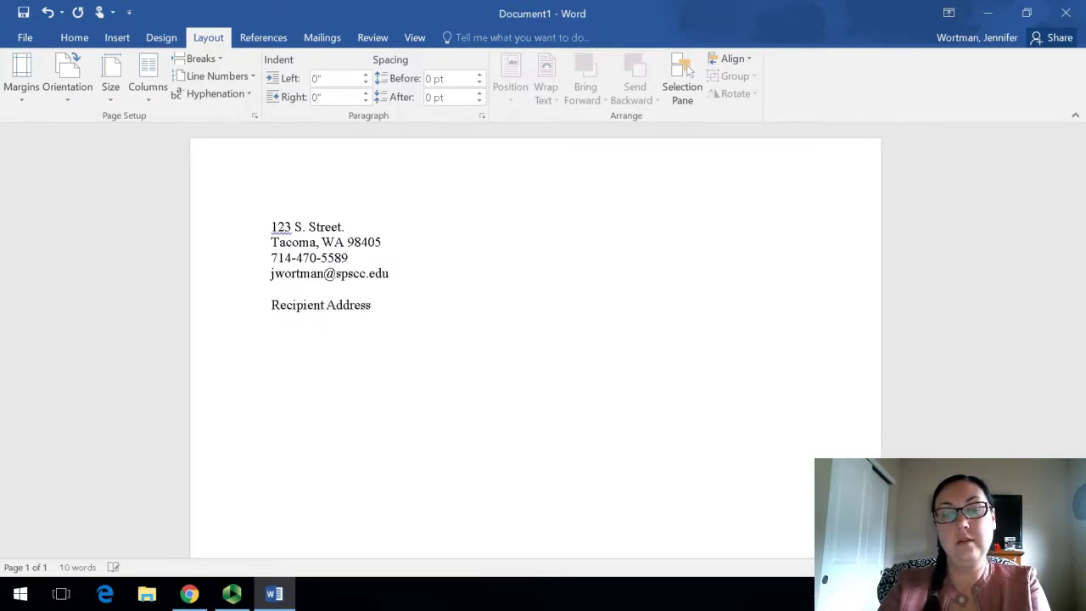
text(123 N. A)
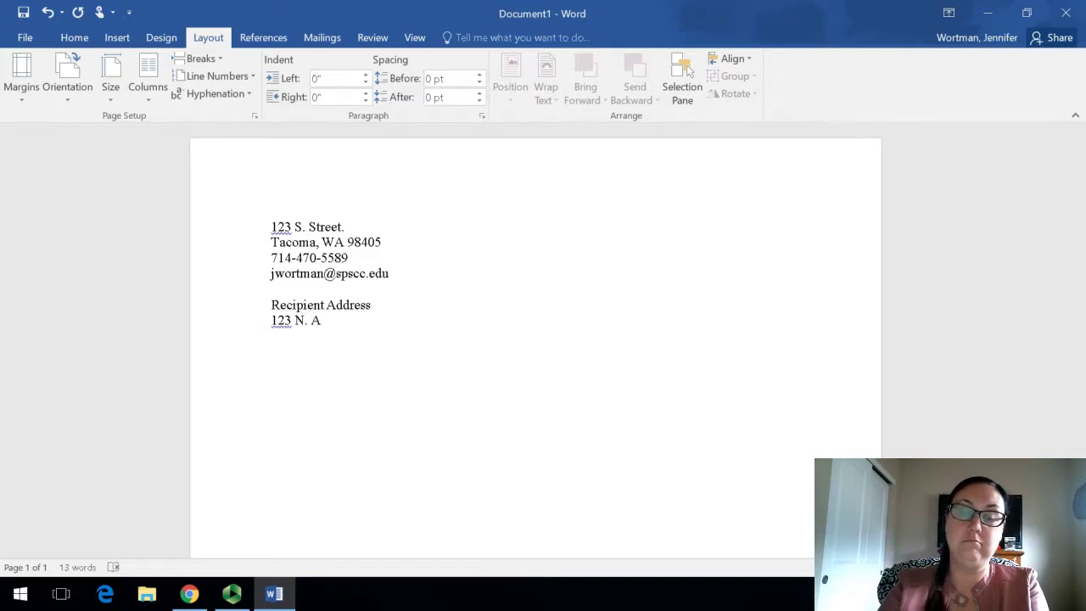
key(BackSpace)
text(Stre)
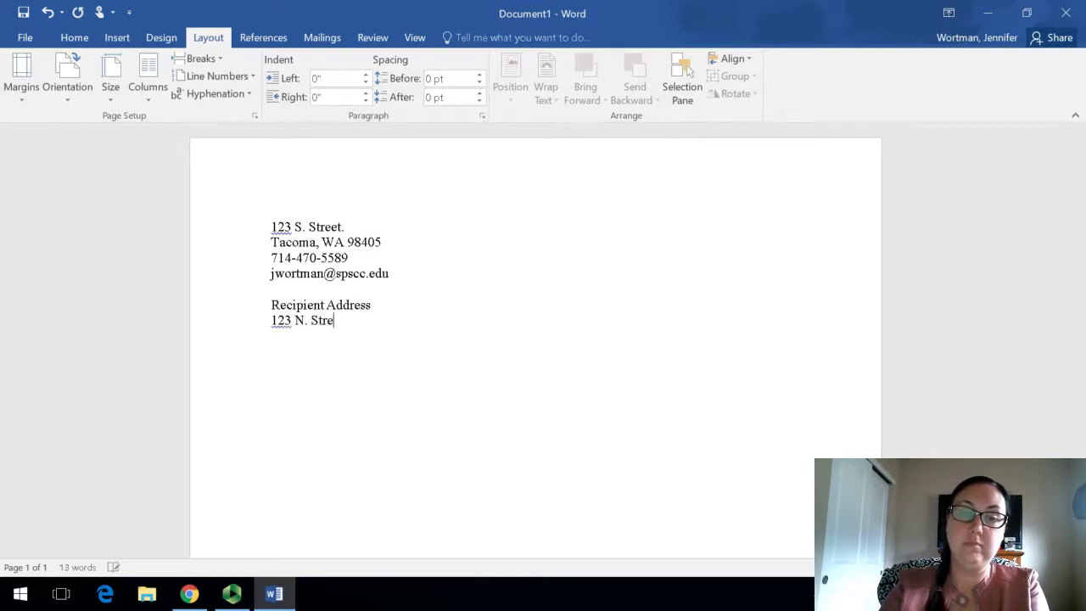
text(eet)
key(Return)
text(T)
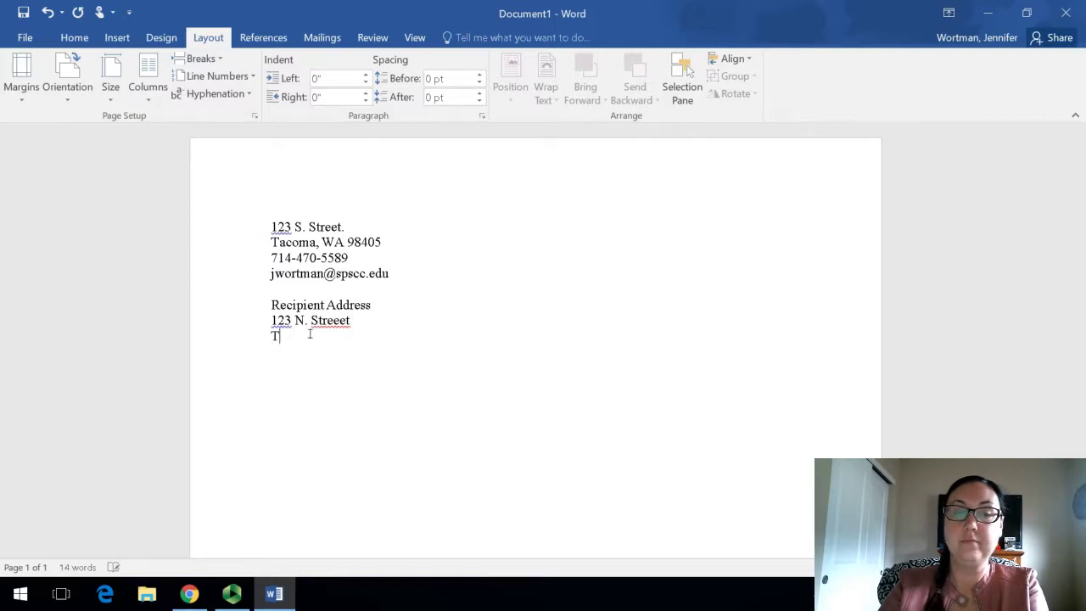
text(acoma, W)
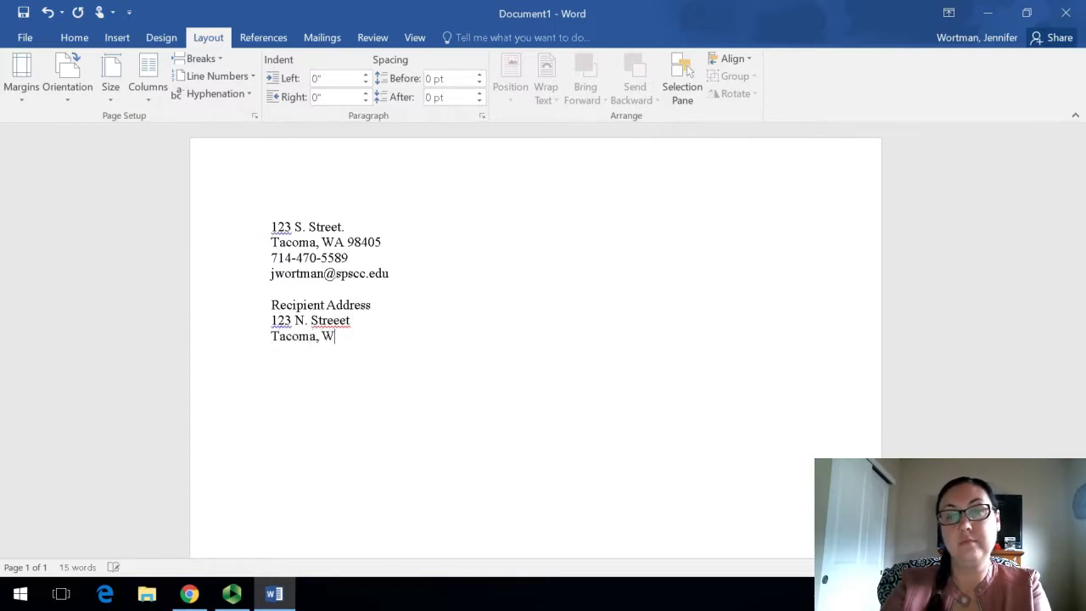
text(A 984)
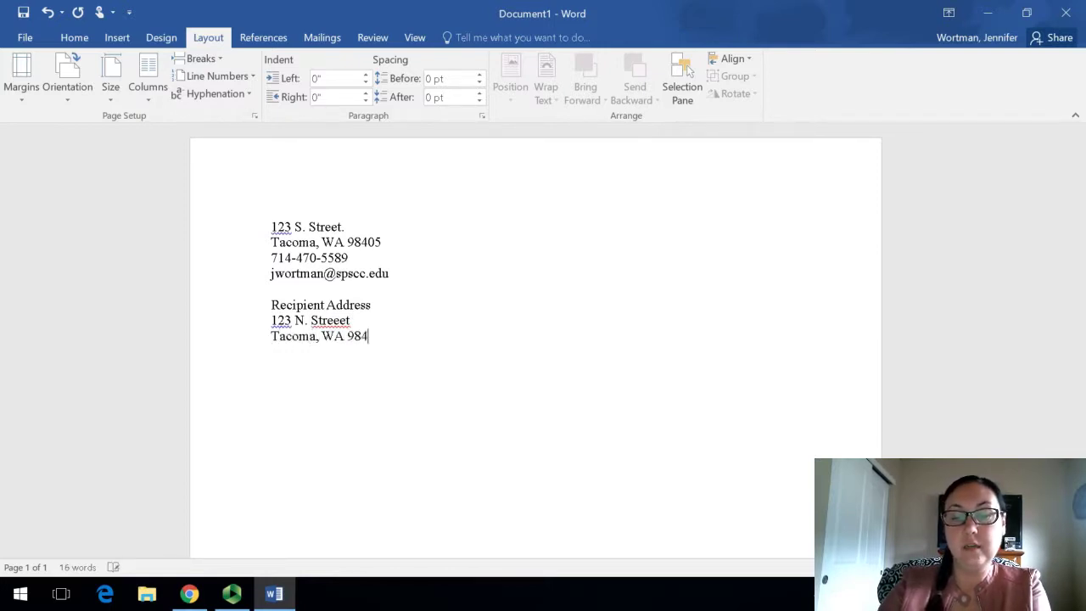
text(05)
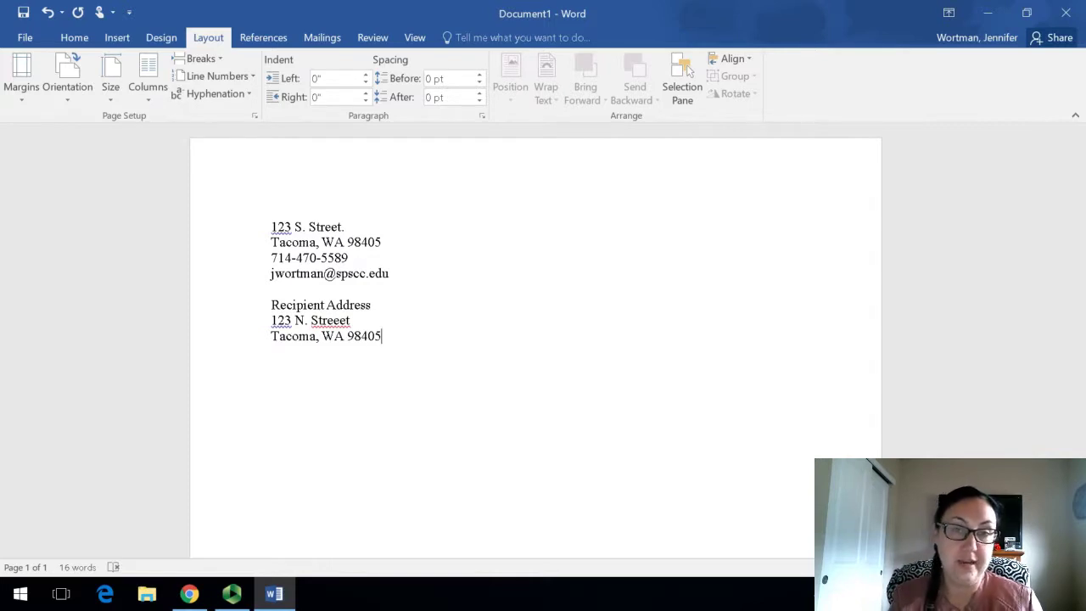
click(271, 307)
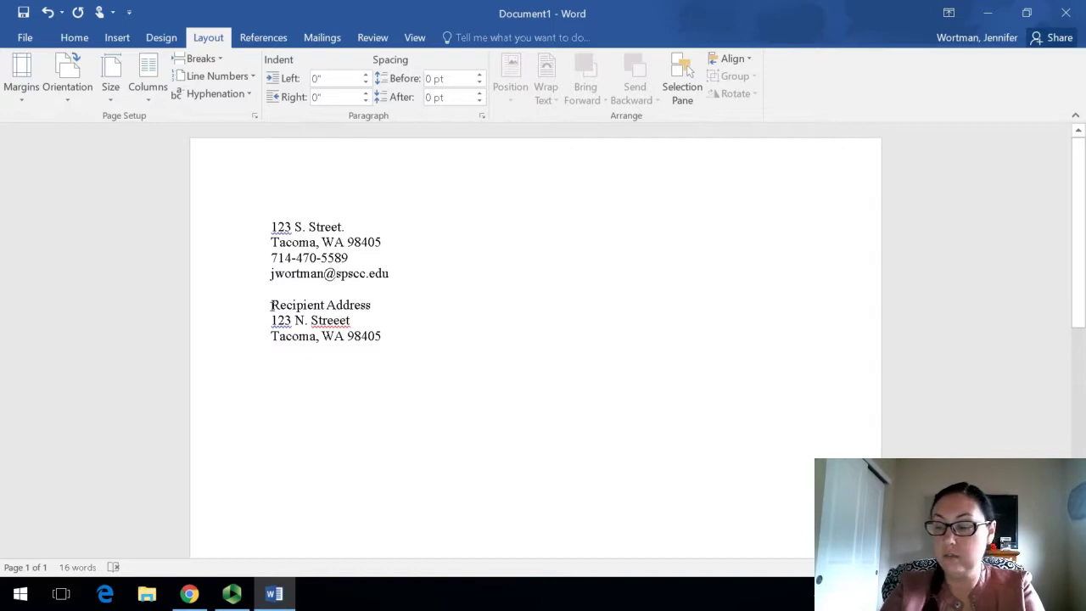
text(July )
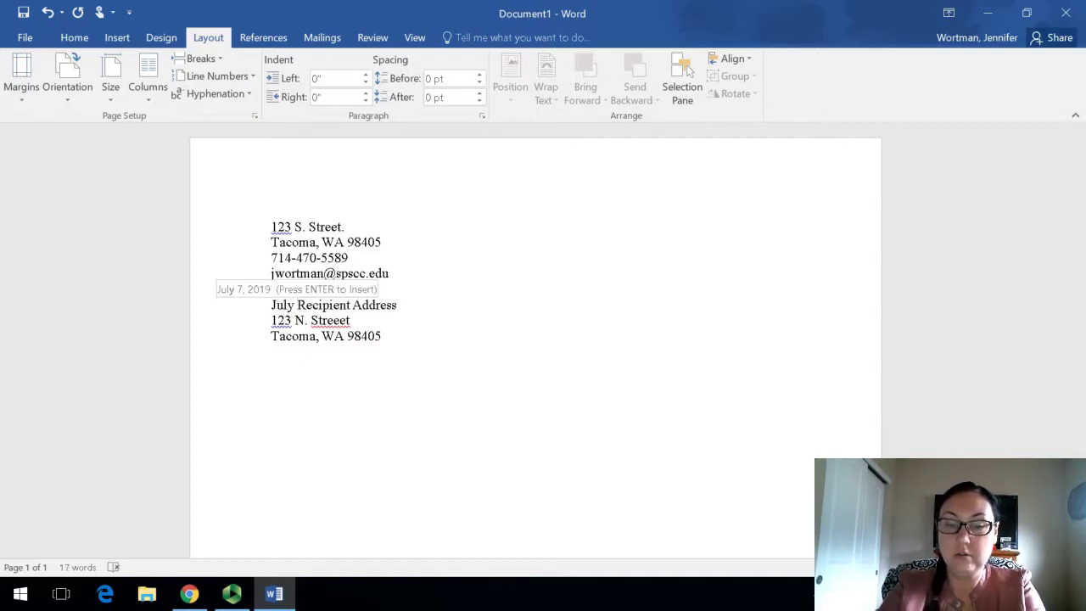
text(7, 2019)
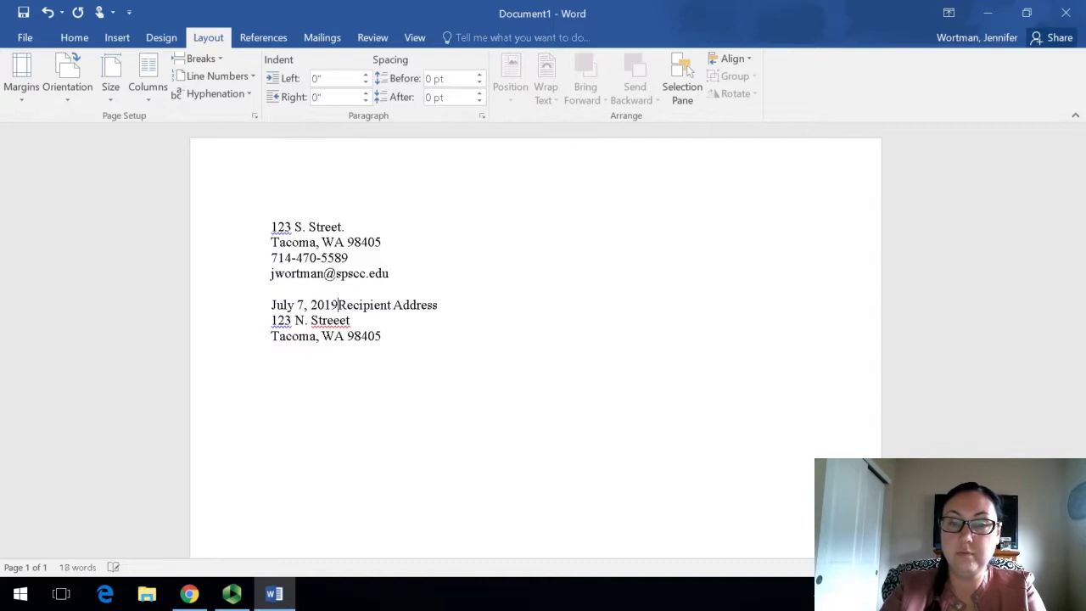
Step: Separate the date from the recipient block and add the salutation to the professor below the address
key(Return)
key(Return)
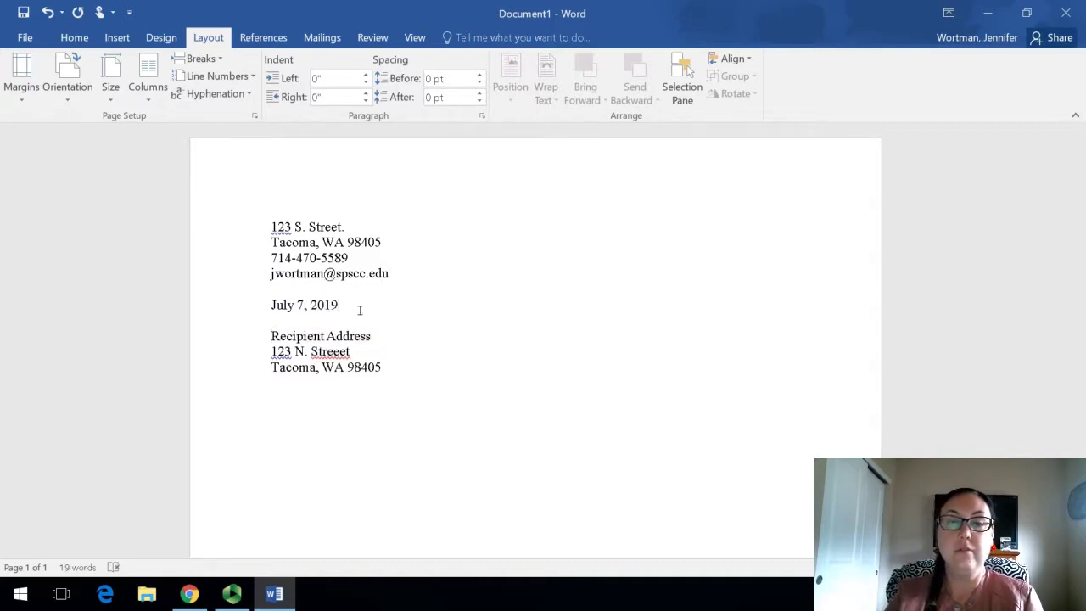
click(420, 364)
key(Return)
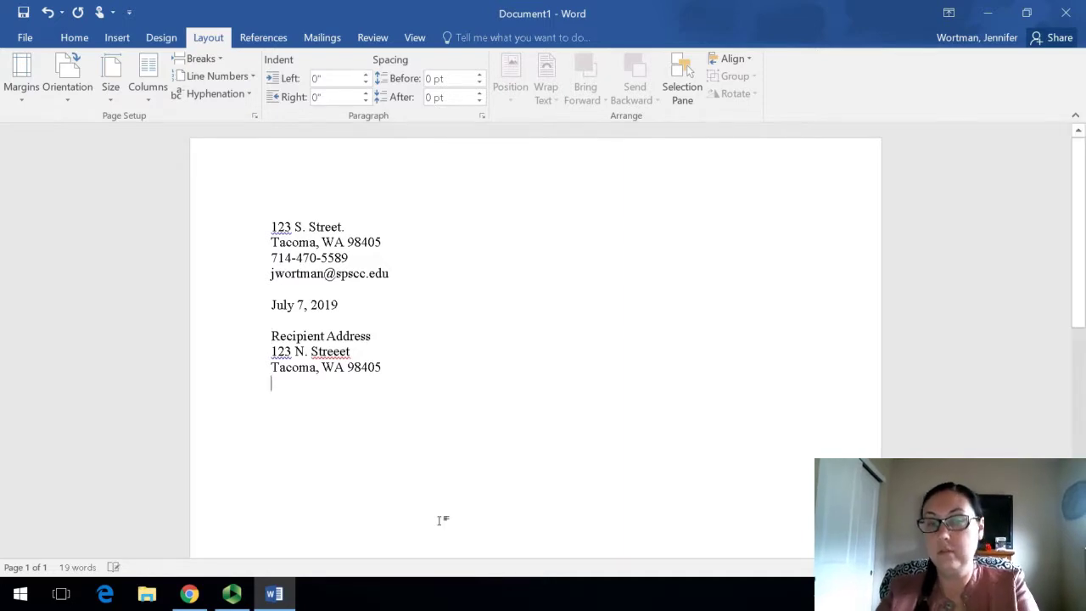
text(Dear)
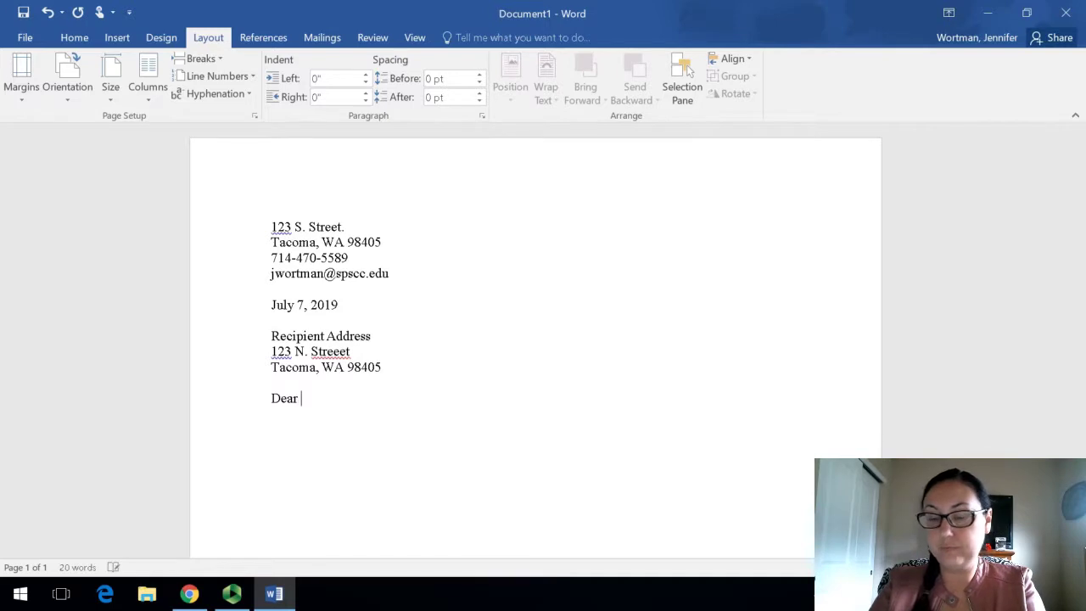
text( P)
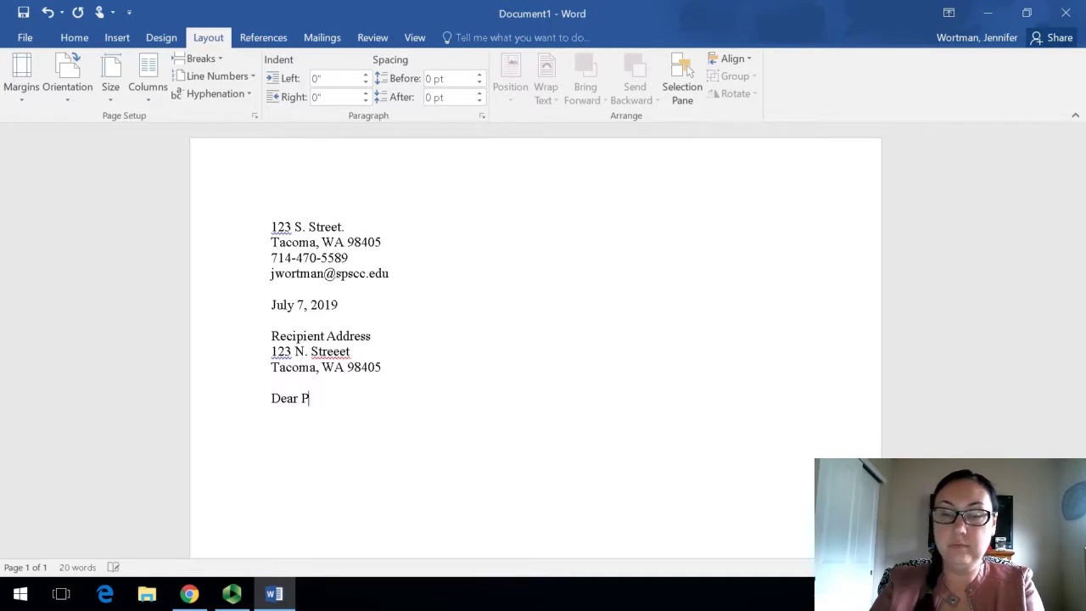
text(rofessor Roberts:)
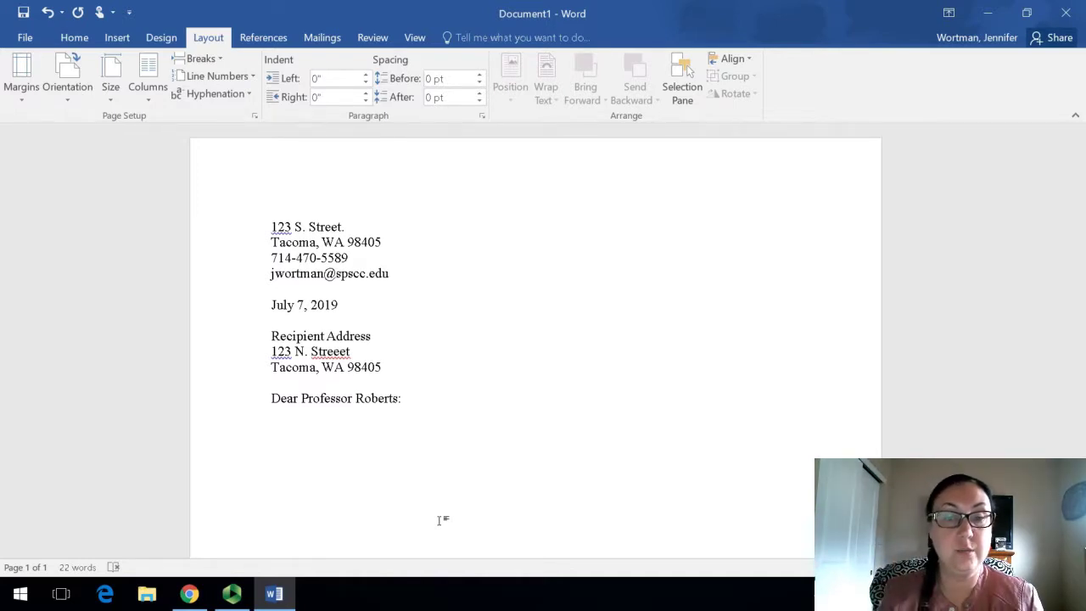
Step: Leave a blank line after the salutation and type the placeholder 'First line of the paragraph....'
key(Return)
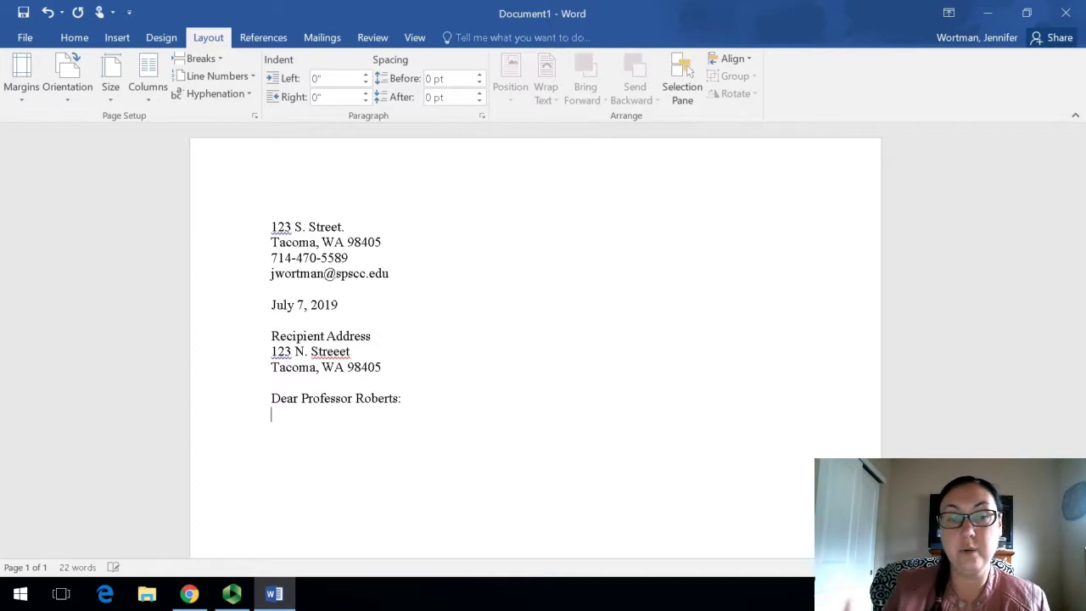
key(Return)
text(F)
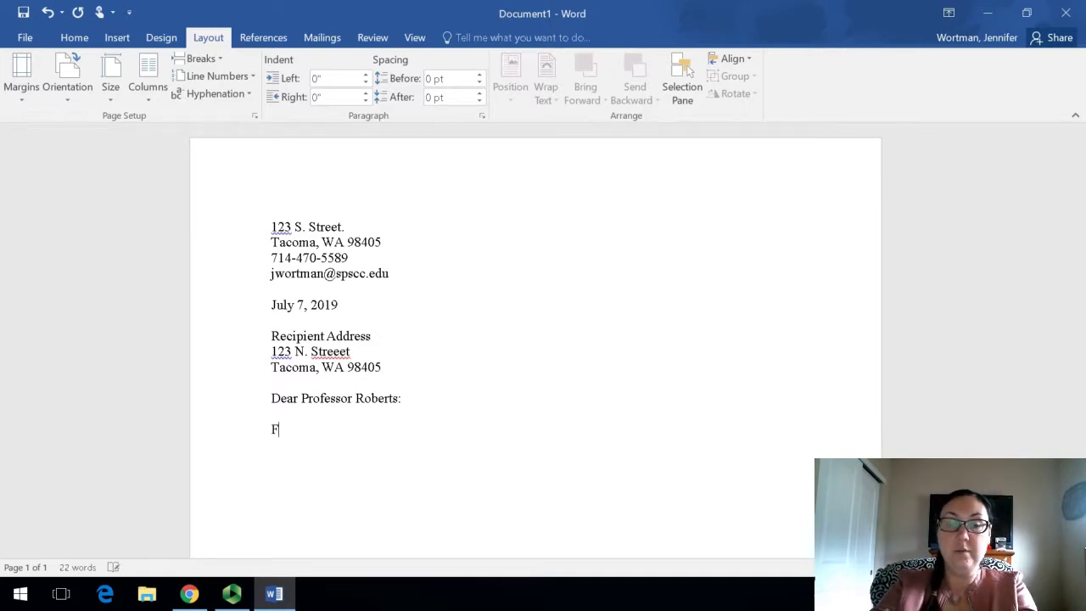
text(irst line of th)
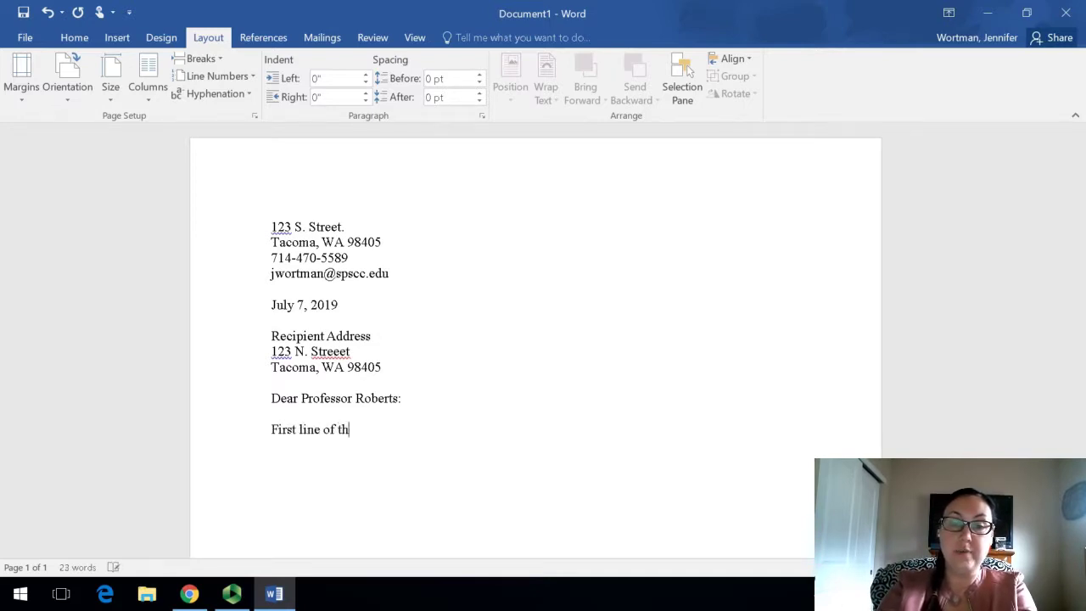
text(e paragraph)
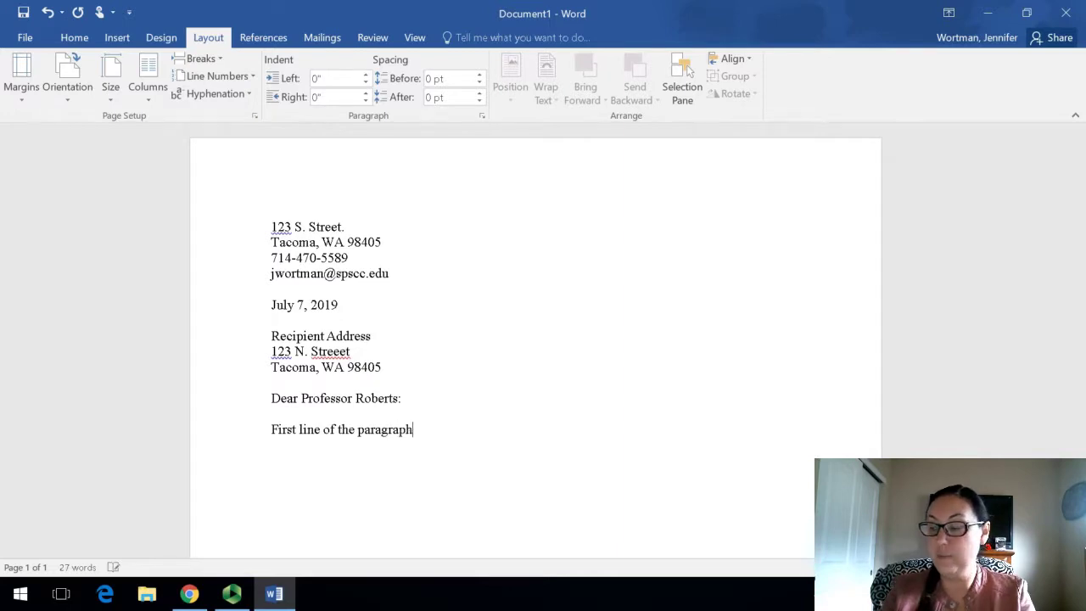
text(....)
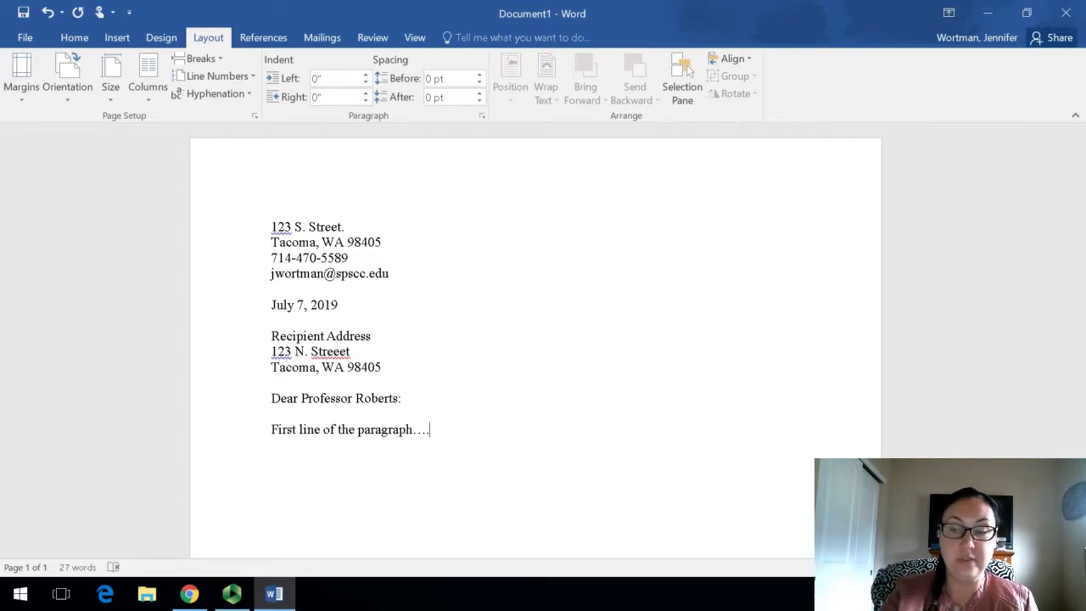
key(Return)
key(Return)
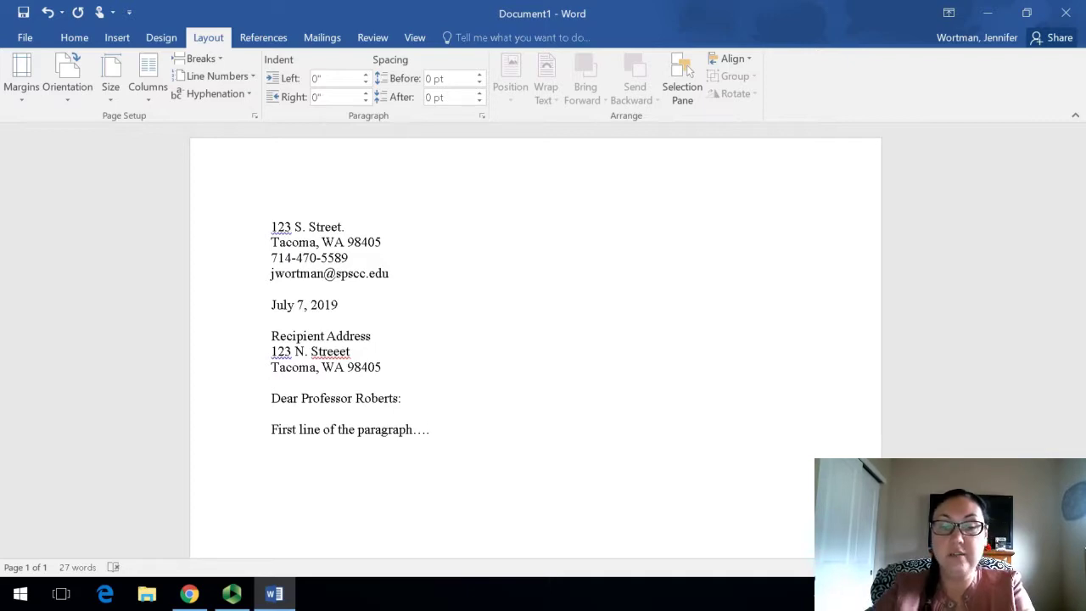
Step: Type the 'Second paragraph...' placeholder and add blank lines below it
text(Sec)
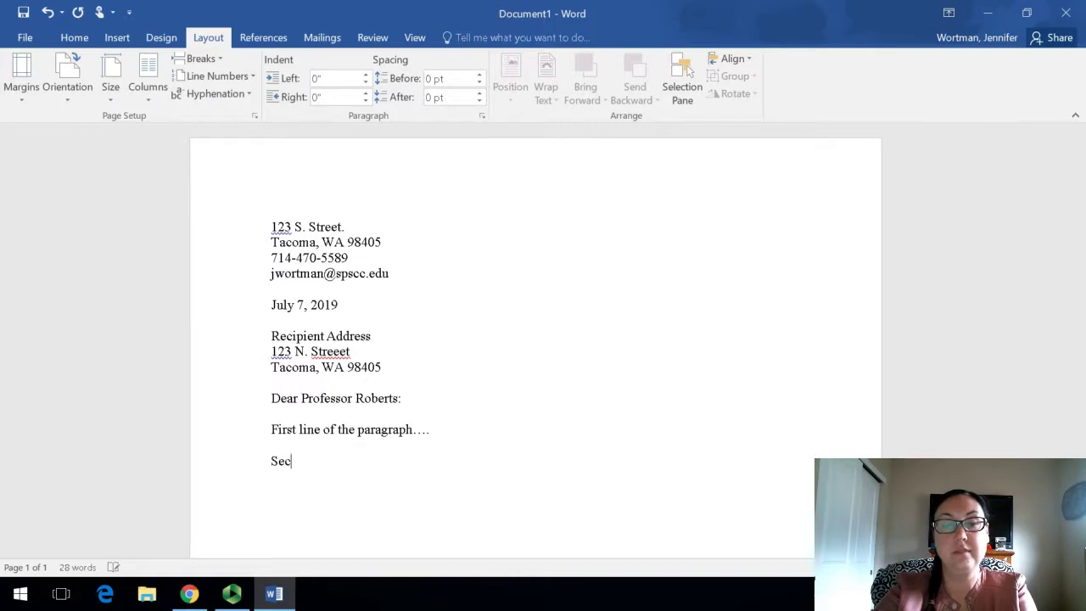
text(ond paragraph)
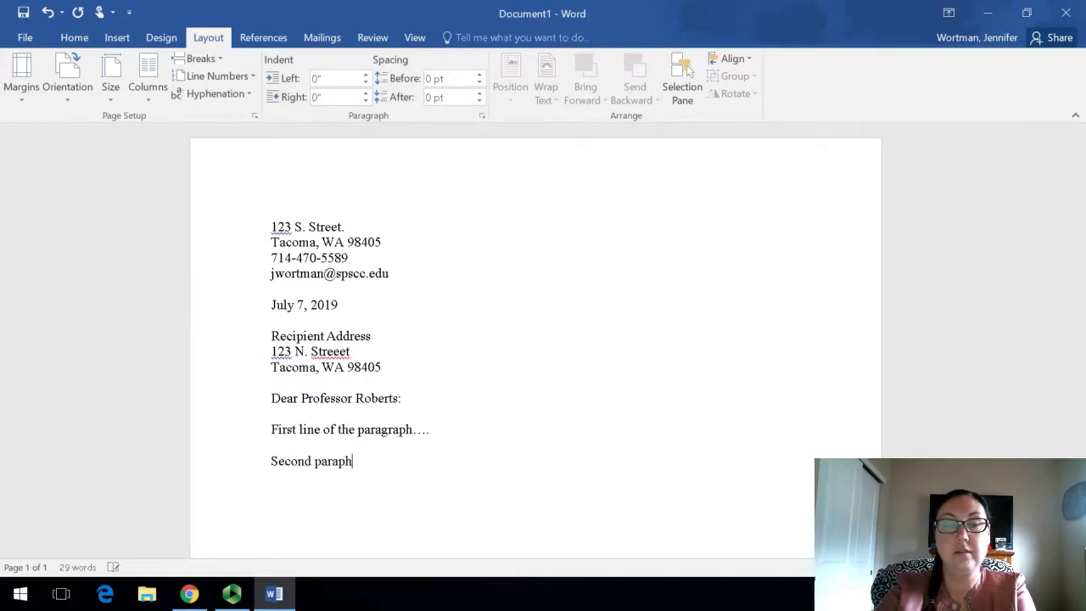
key(BackSpace)
key(BackSpace)
text(graph.)
text(..)
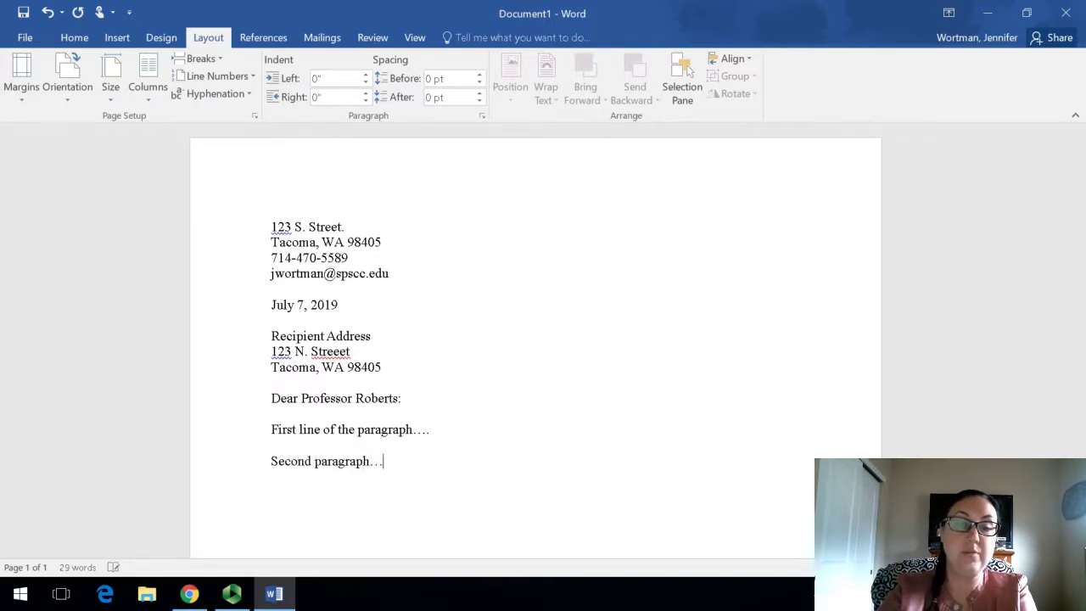
key(Return)
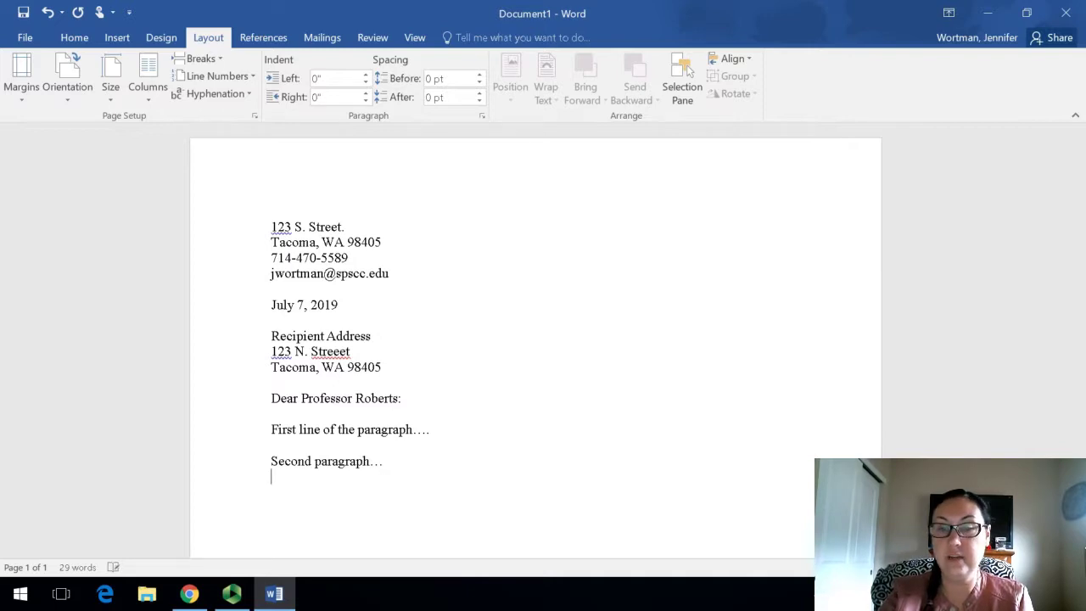
key(Return)
key(Return)
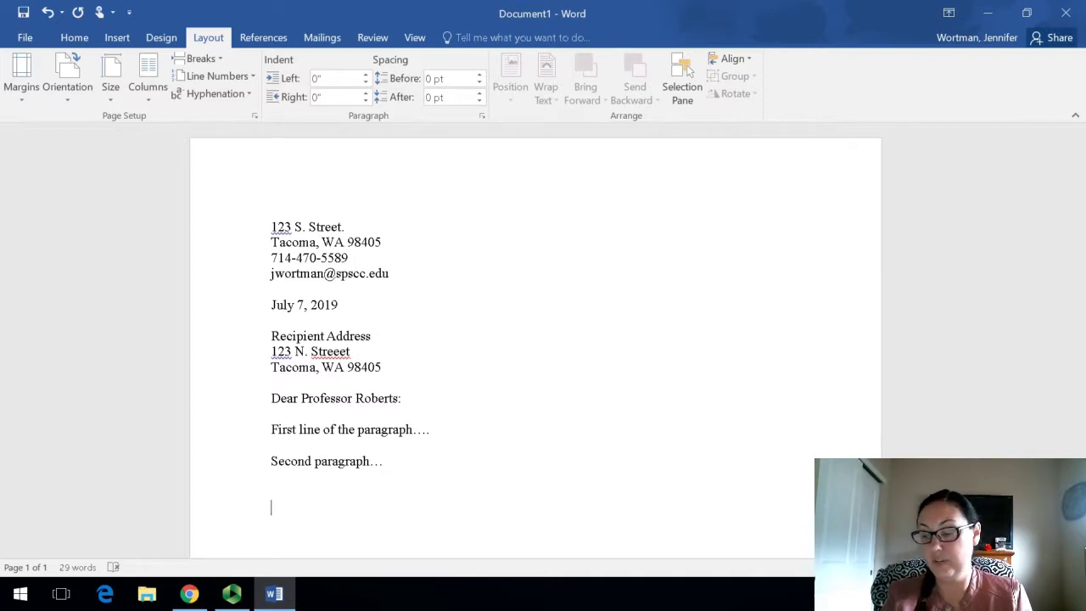
Step: Type the closing 'Sincerely,' with signature space below, followed by the sender's full name
text(Sincerely,)
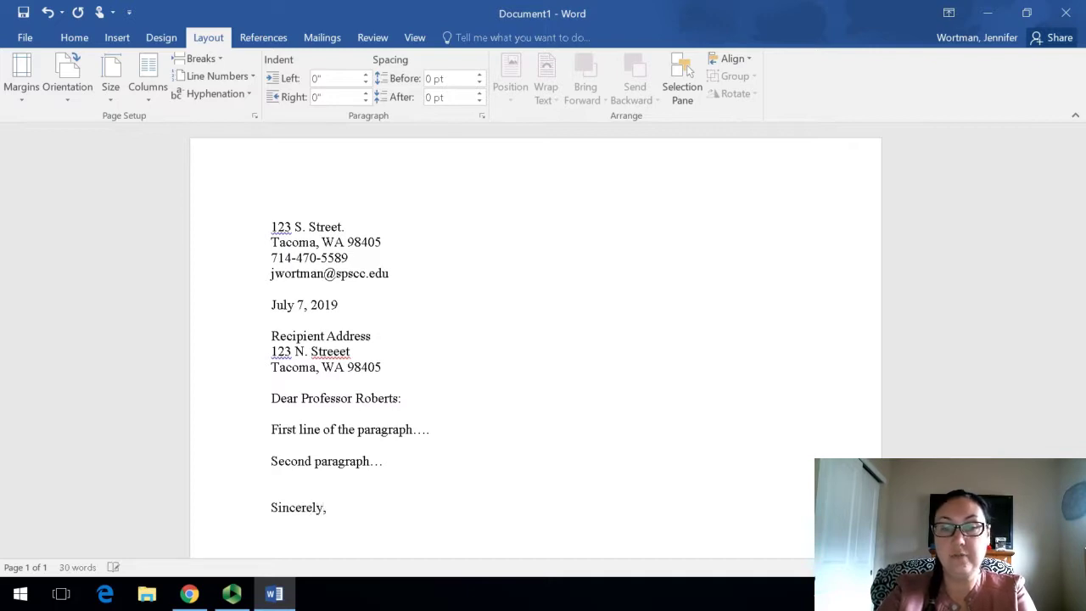
key(Return)
key(Return)
key(Return)
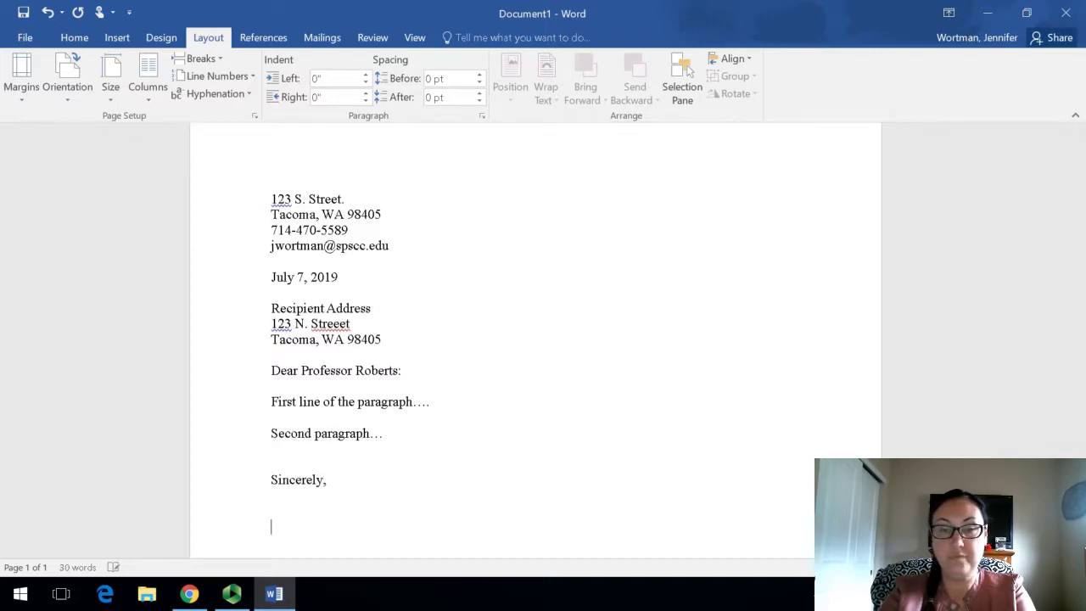
key(Return)
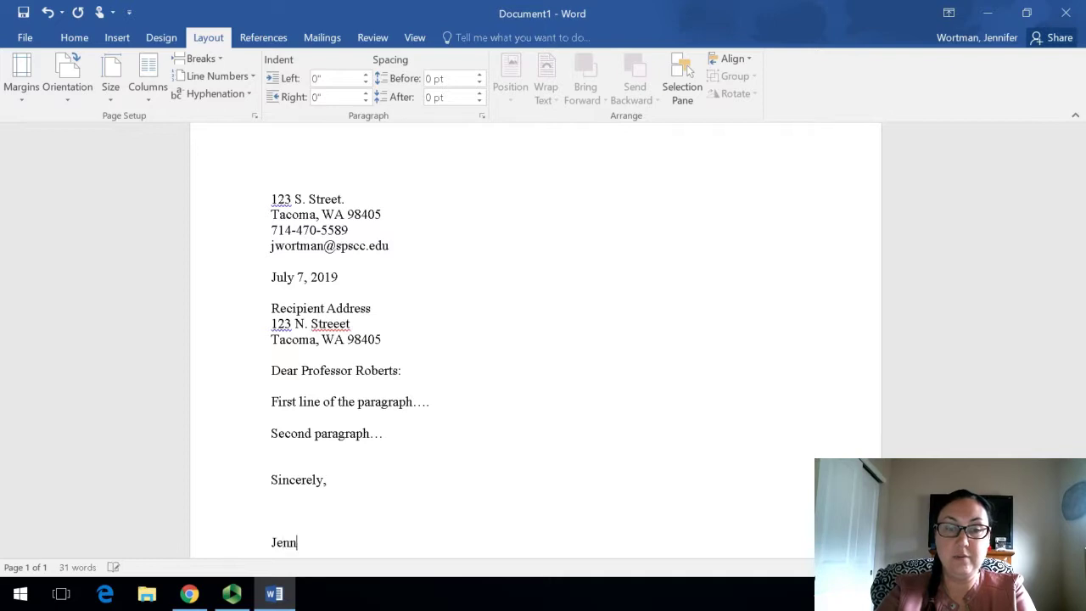
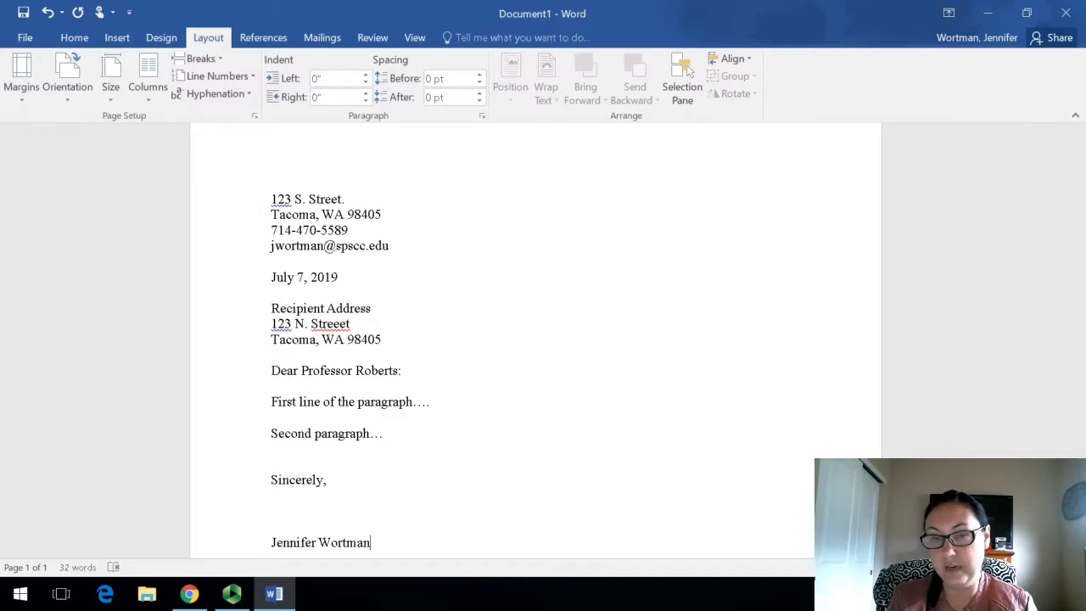
scroll(480, 530, down, 1)
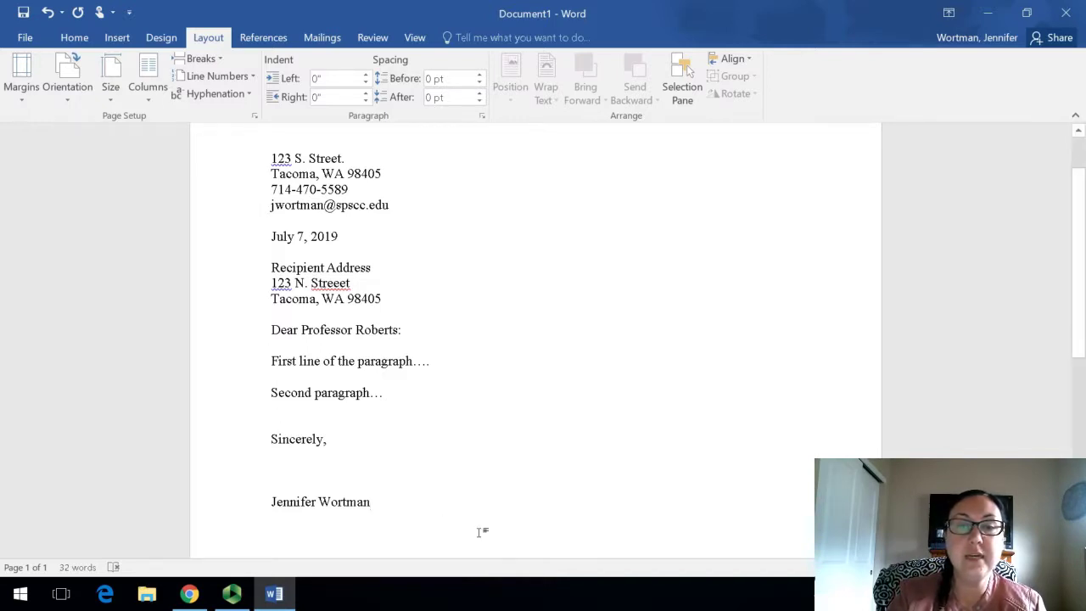
scroll(482, 533, up, 1)
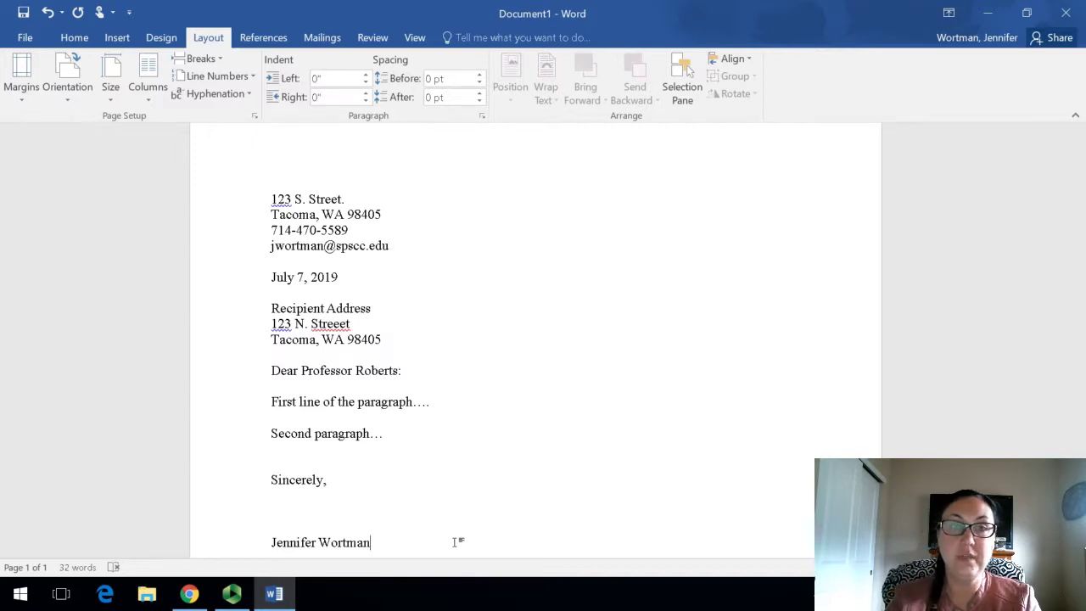
Step: Center the four return address lines, the signature name and the 'Sincerely,' closing
click(74, 38)
drag(392, 246, 270, 196)
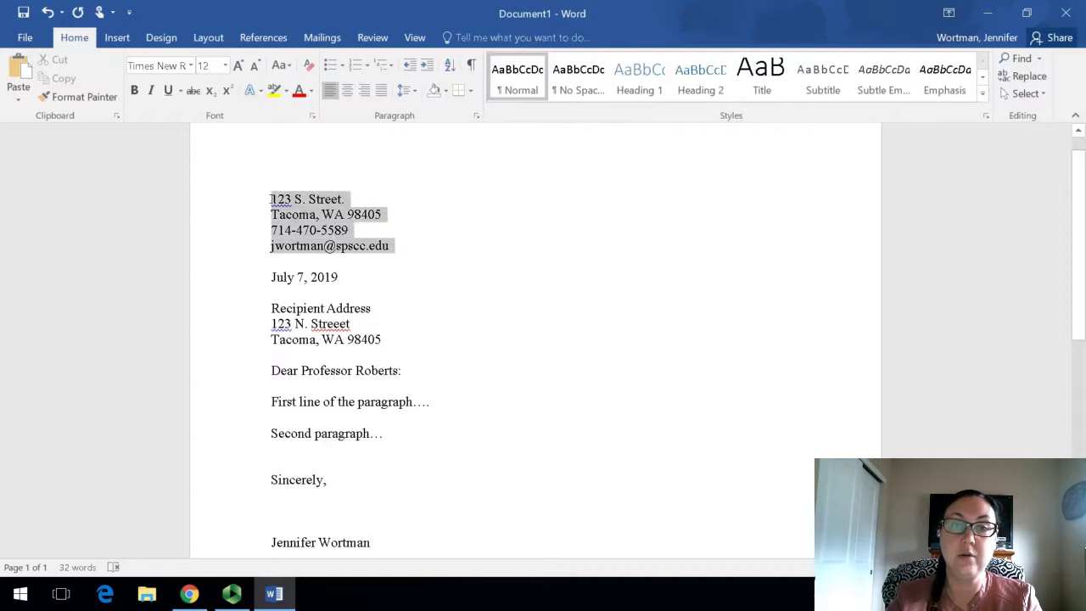
click(347, 90)
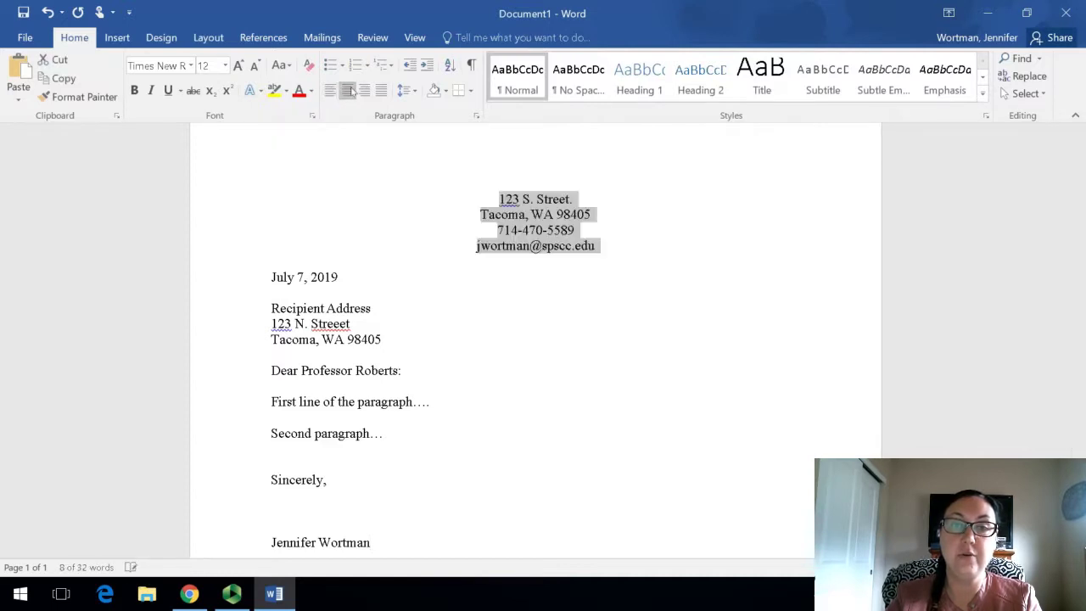
click(498, 480)
click(249, 537)
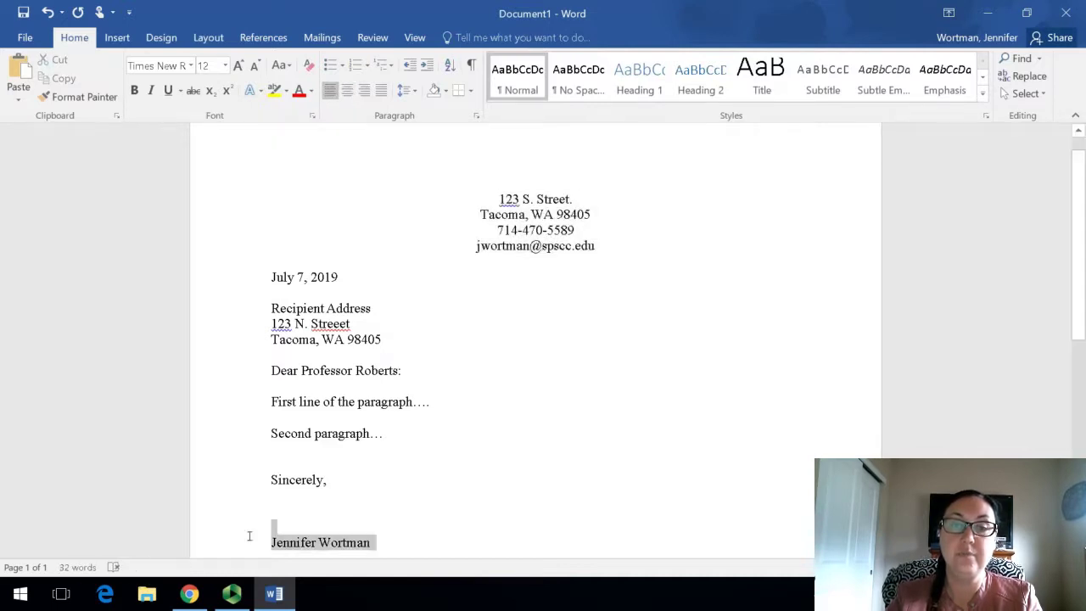
click(347, 90)
click(508, 480)
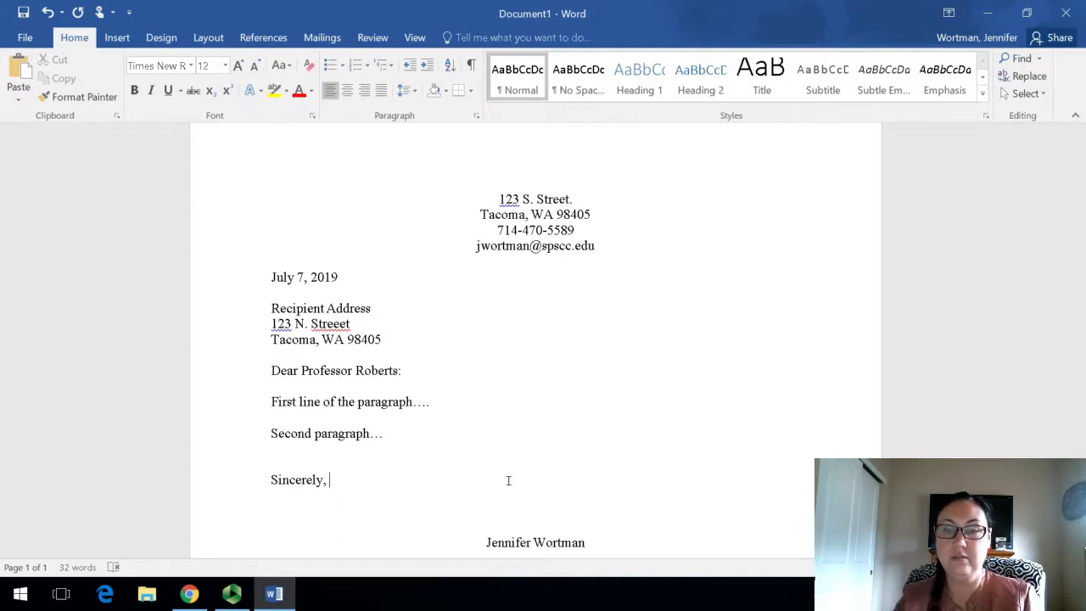
drag(416, 480, 260, 477)
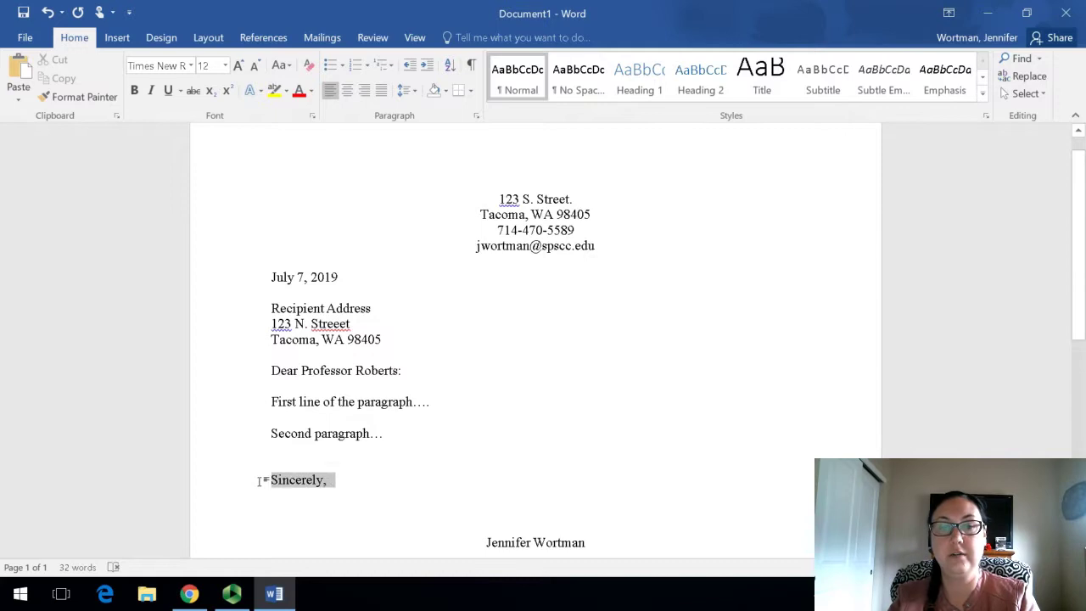
click(346, 89)
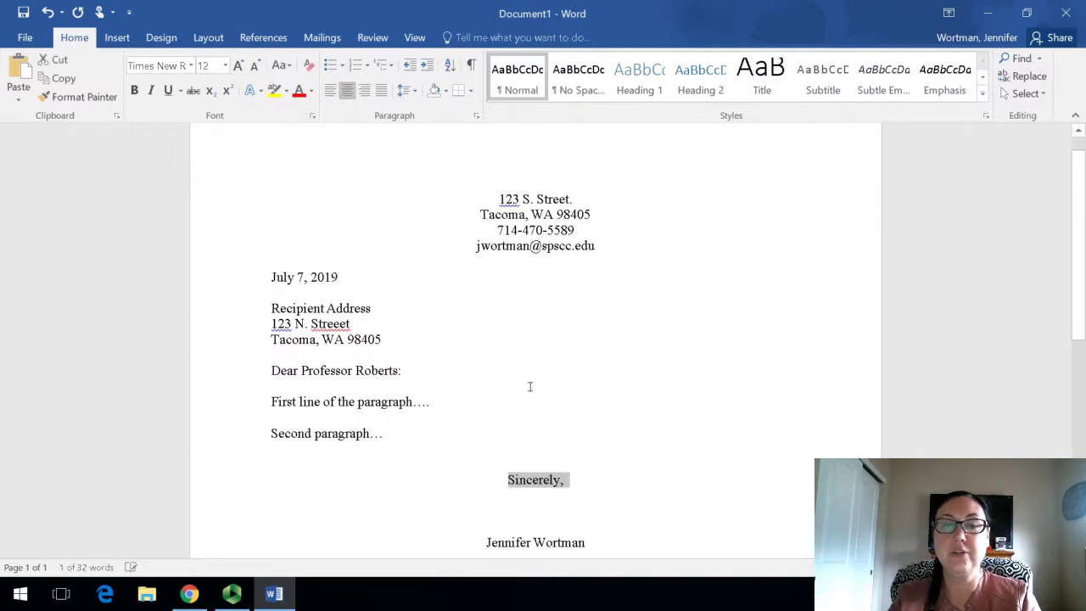
click(590, 449)
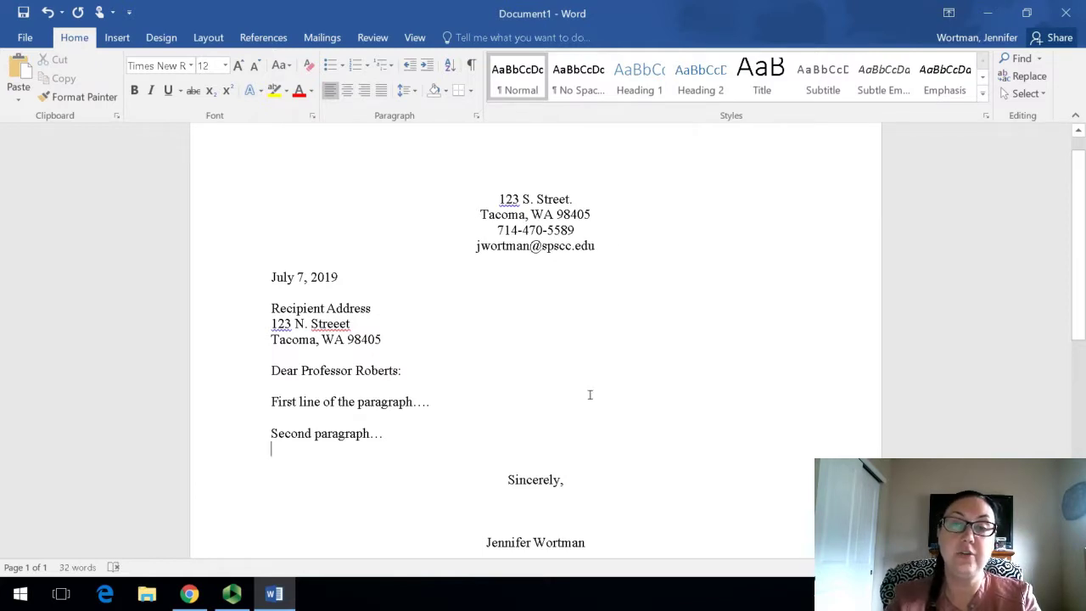
Step: Right-align the return address block and the closing with the signature name
drag(620, 246, 497, 196)
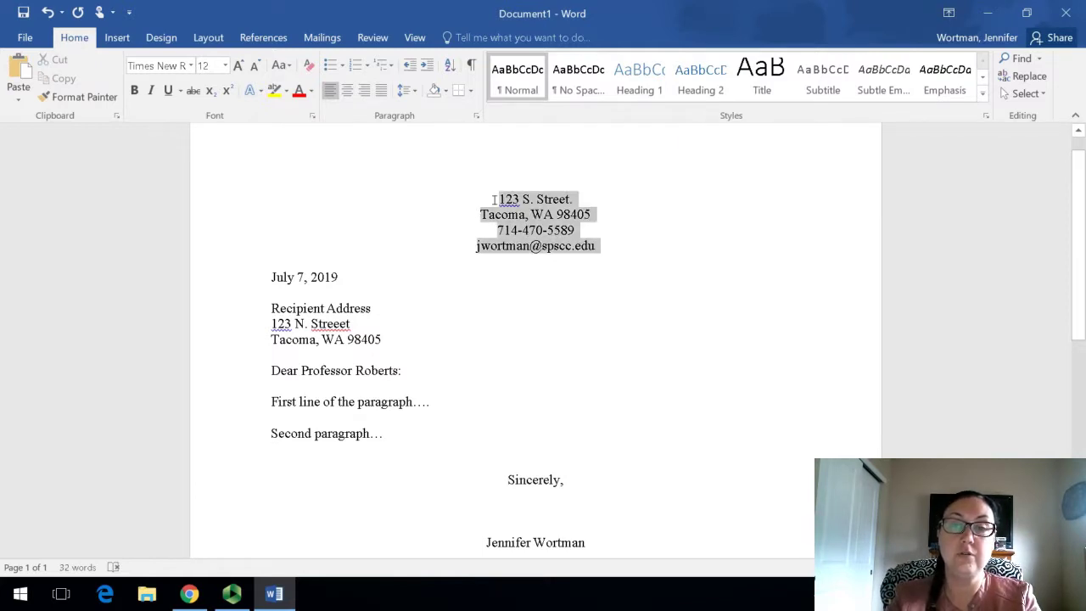
click(363, 89)
drag(616, 550, 497, 478)
click(364, 90)
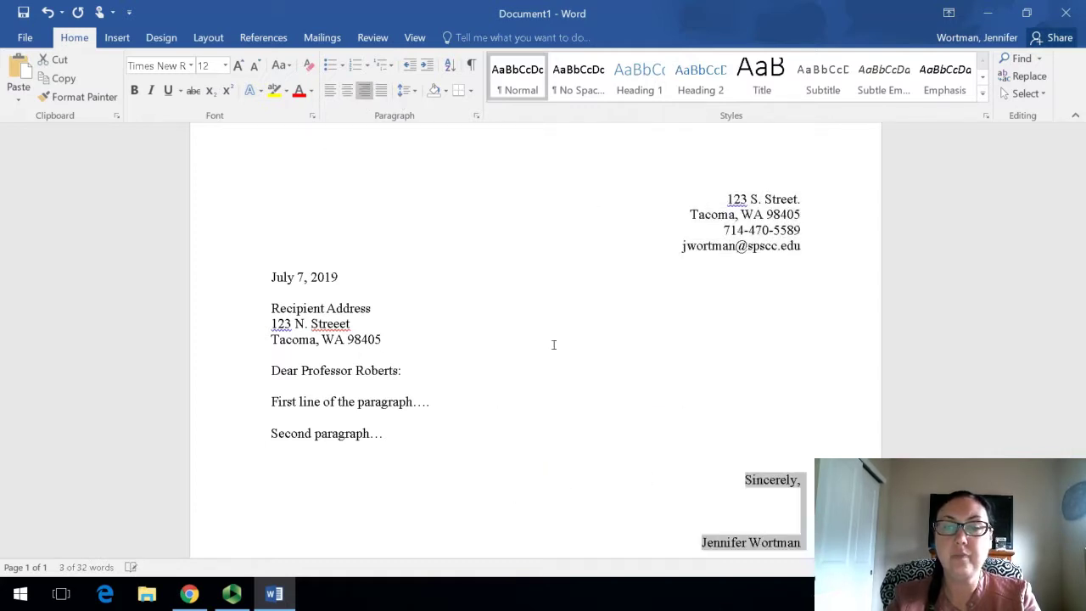
click(628, 411)
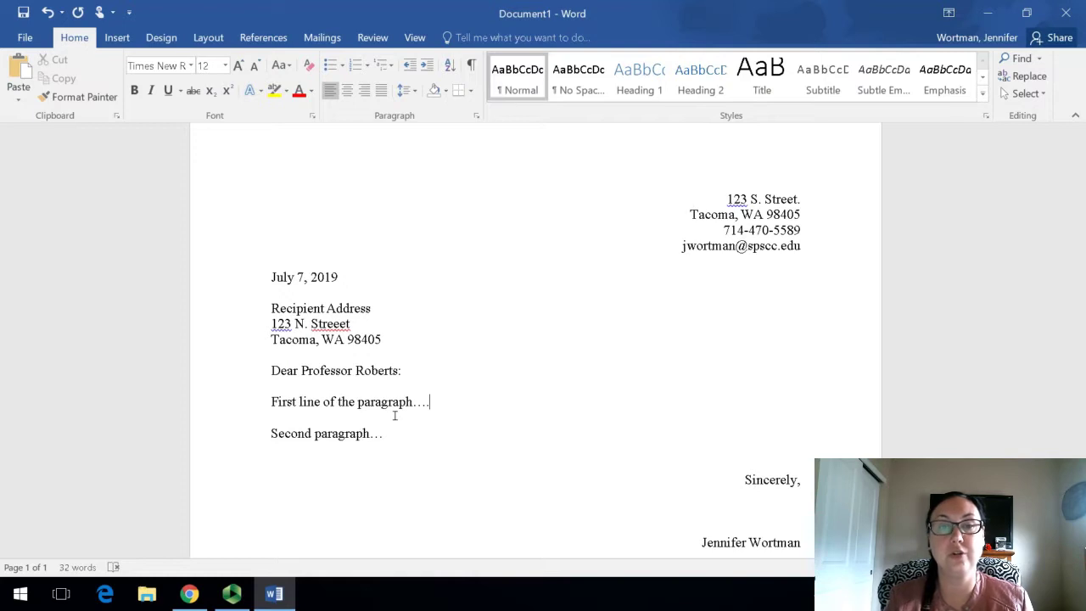
Step: Delete the extra 'e' so 'Streeet' in the recipient address reads 'Street'
click(347, 323)
key(BackSpace)
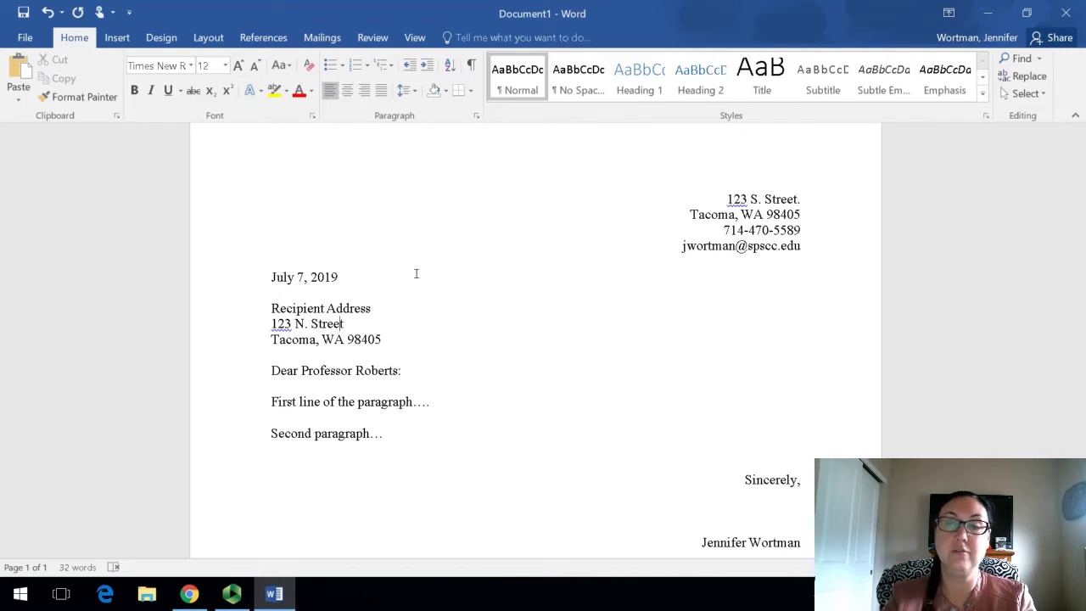
Step: Left-align the return address block and the closing with the signature name, then minimize Word
drag(802, 252, 734, 183)
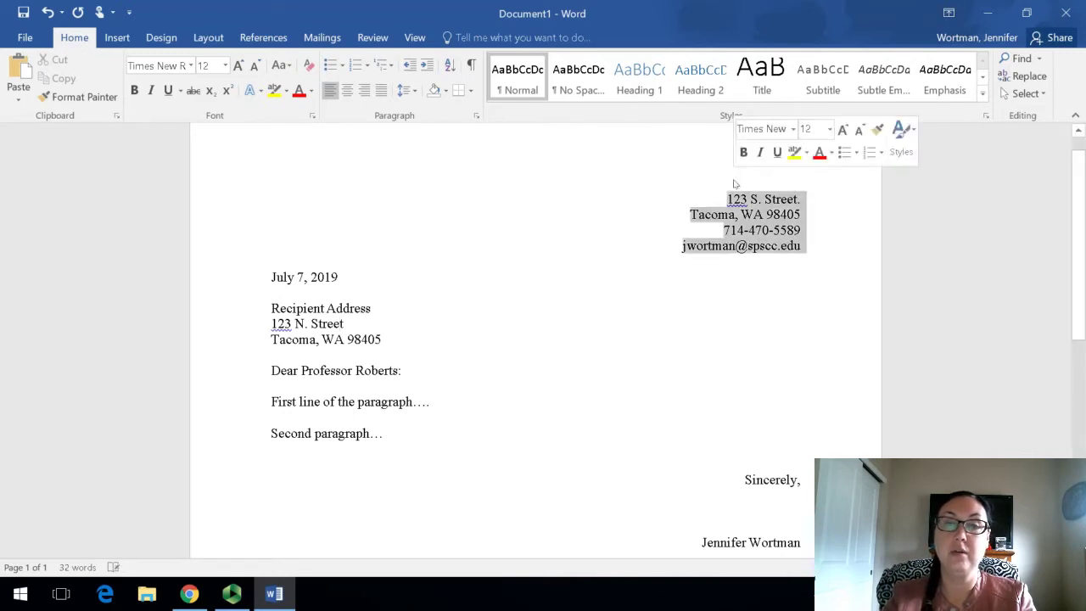
click(330, 89)
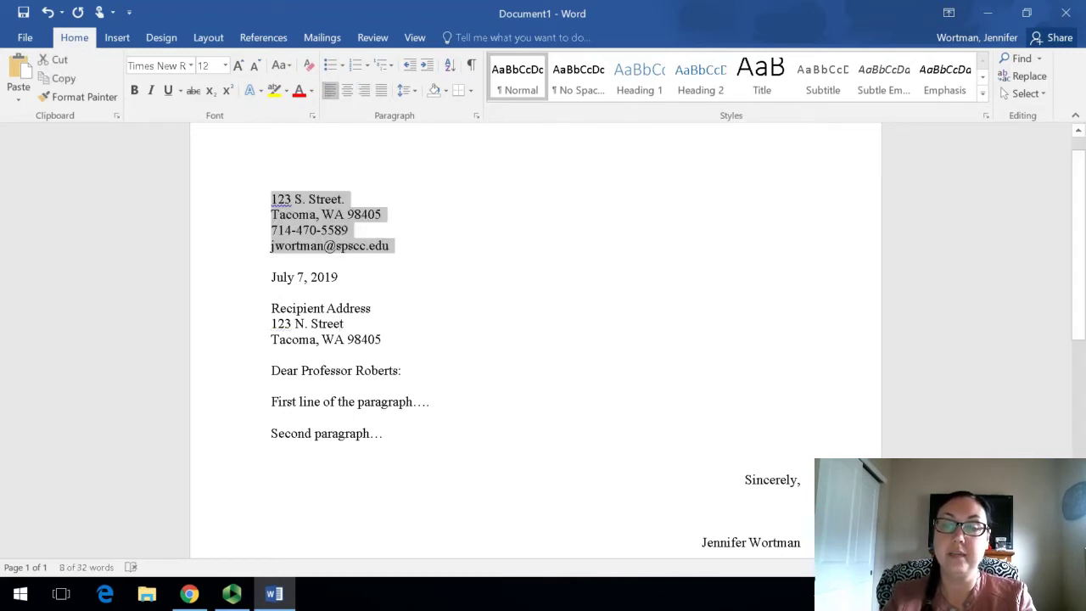
drag(802, 544, 745, 480)
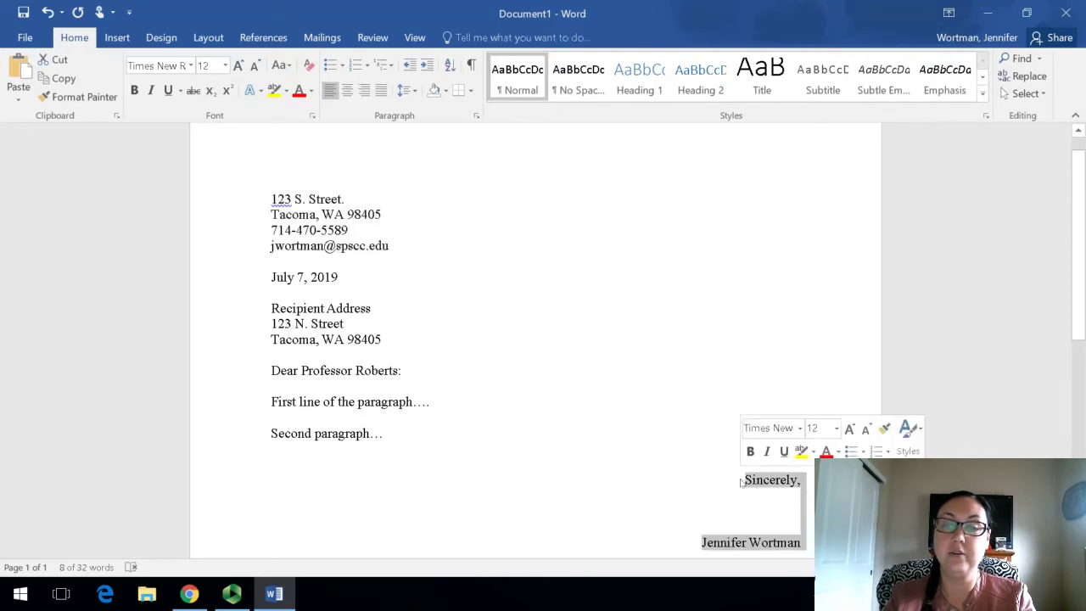
click(328, 93)
click(522, 289)
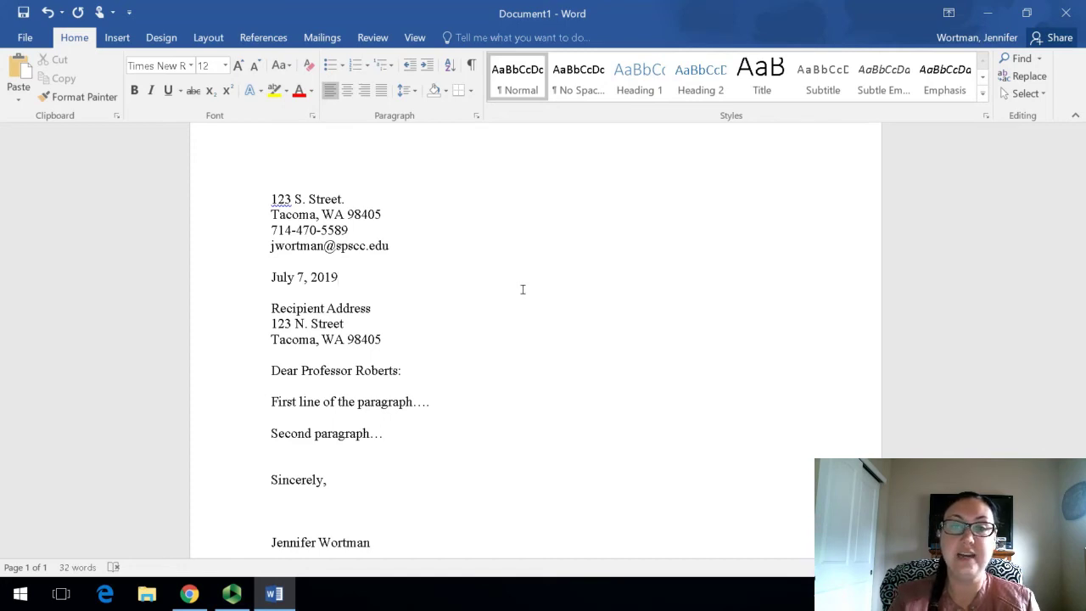
click(987, 13)
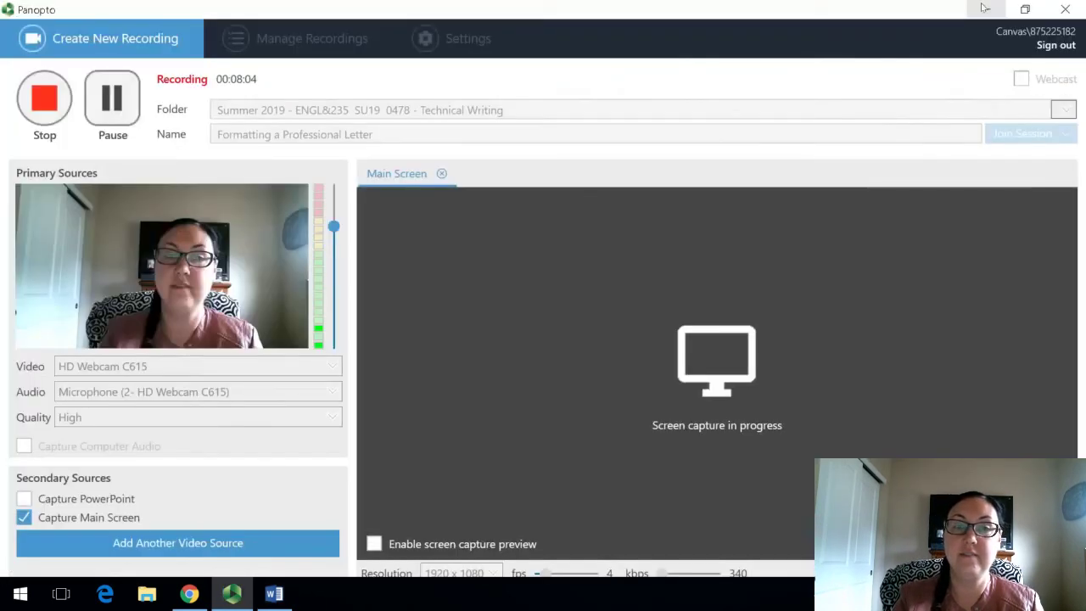